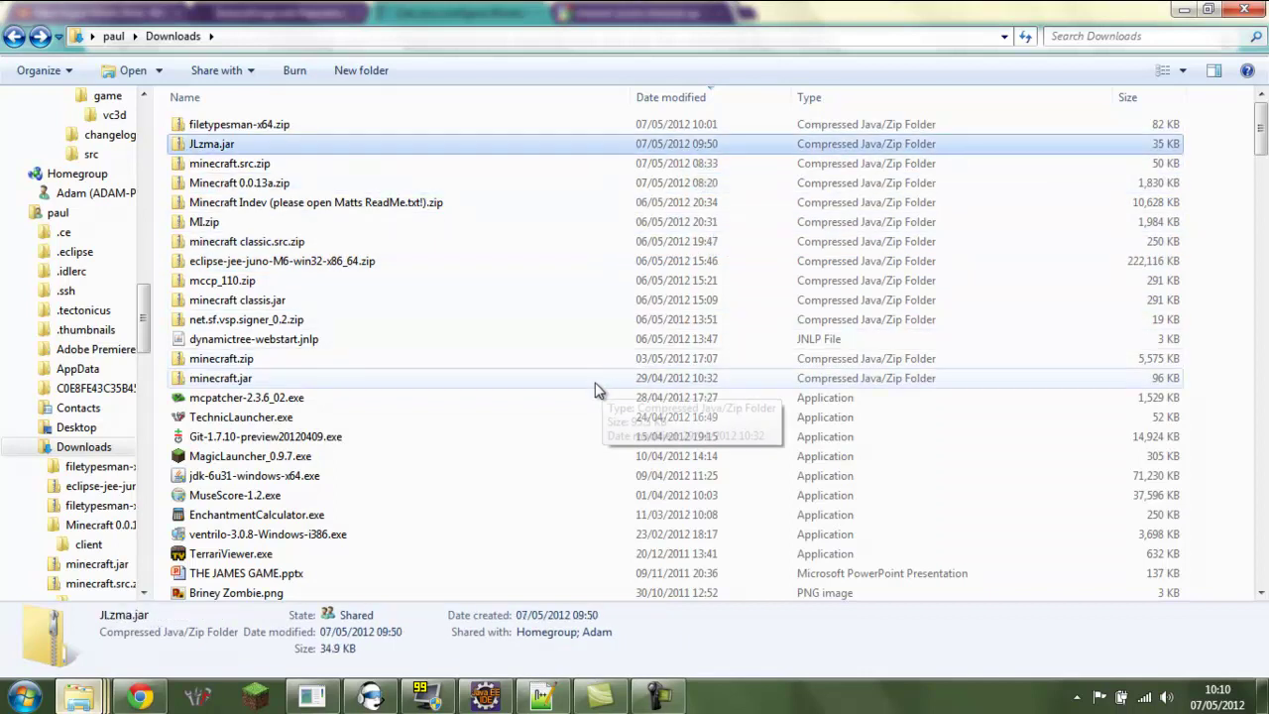
- Browse the contents of minecraft.zip and minecraft.jar in Downloads, returning to the folder each time
{"action": "double_click", "coordinate": [553, 363]}
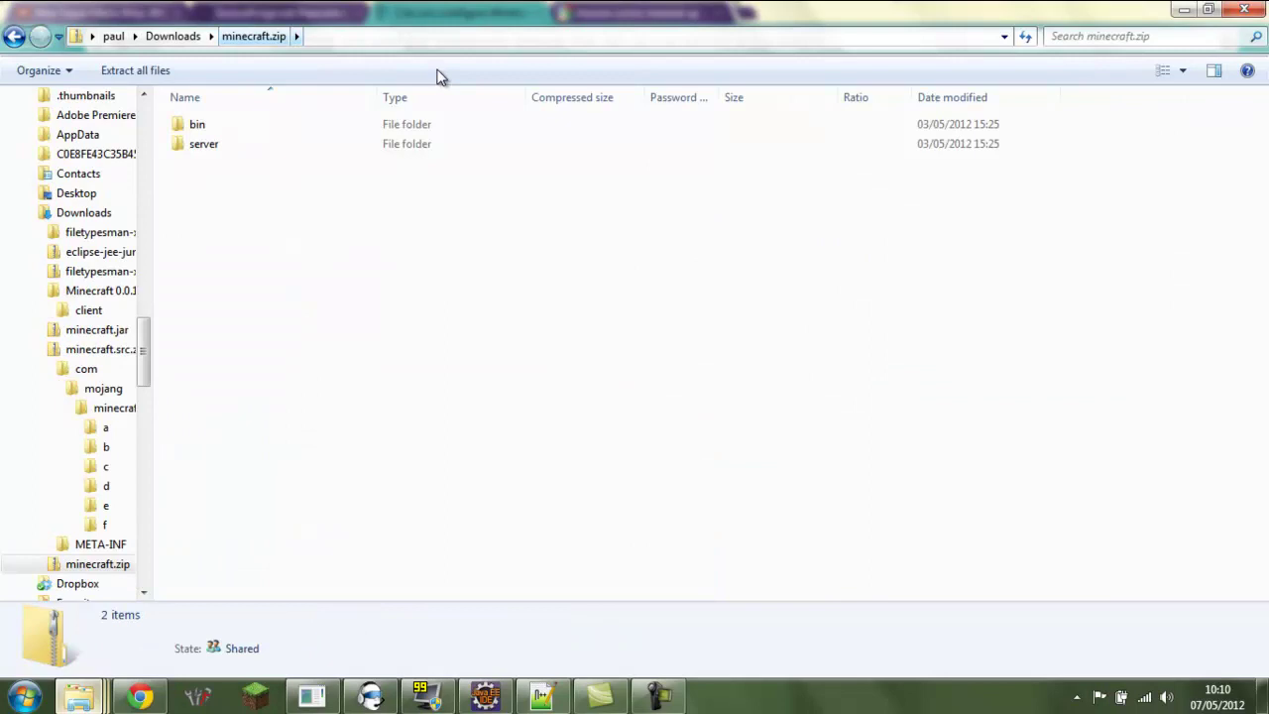
{"action": "left_click", "coordinate": [16, 33]}
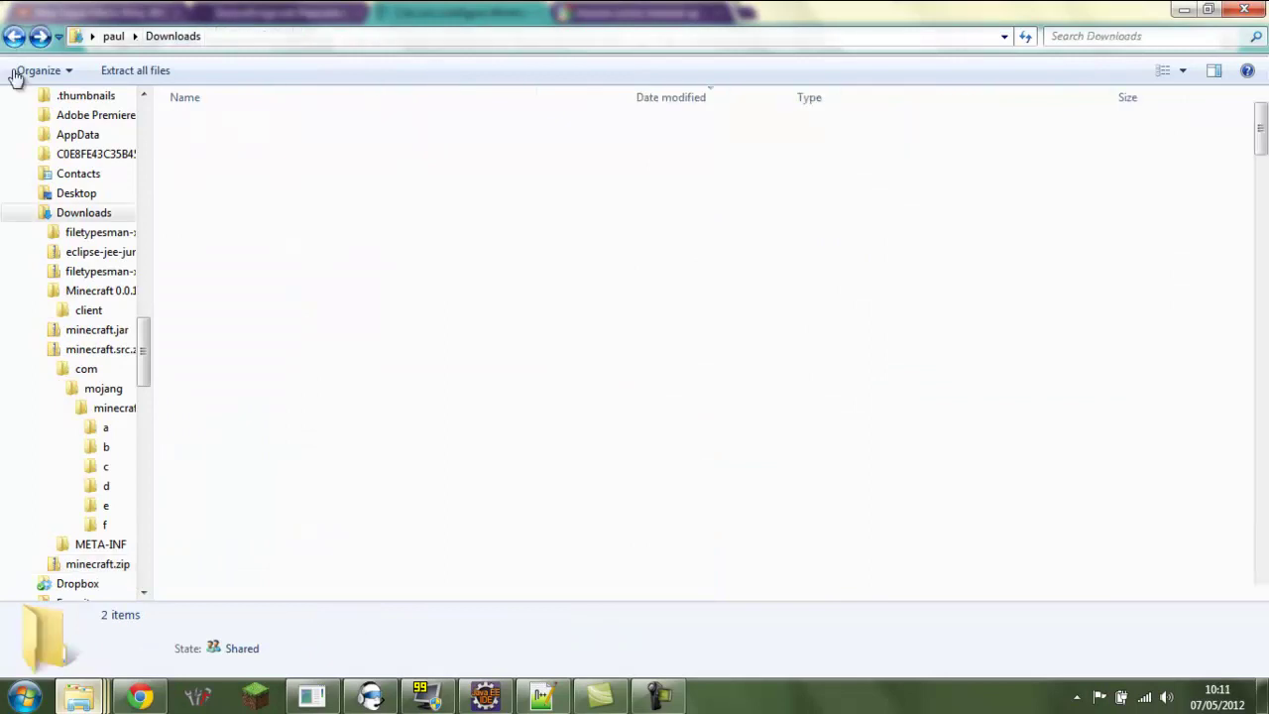
{"action": "left_click", "coordinate": [235, 384]}
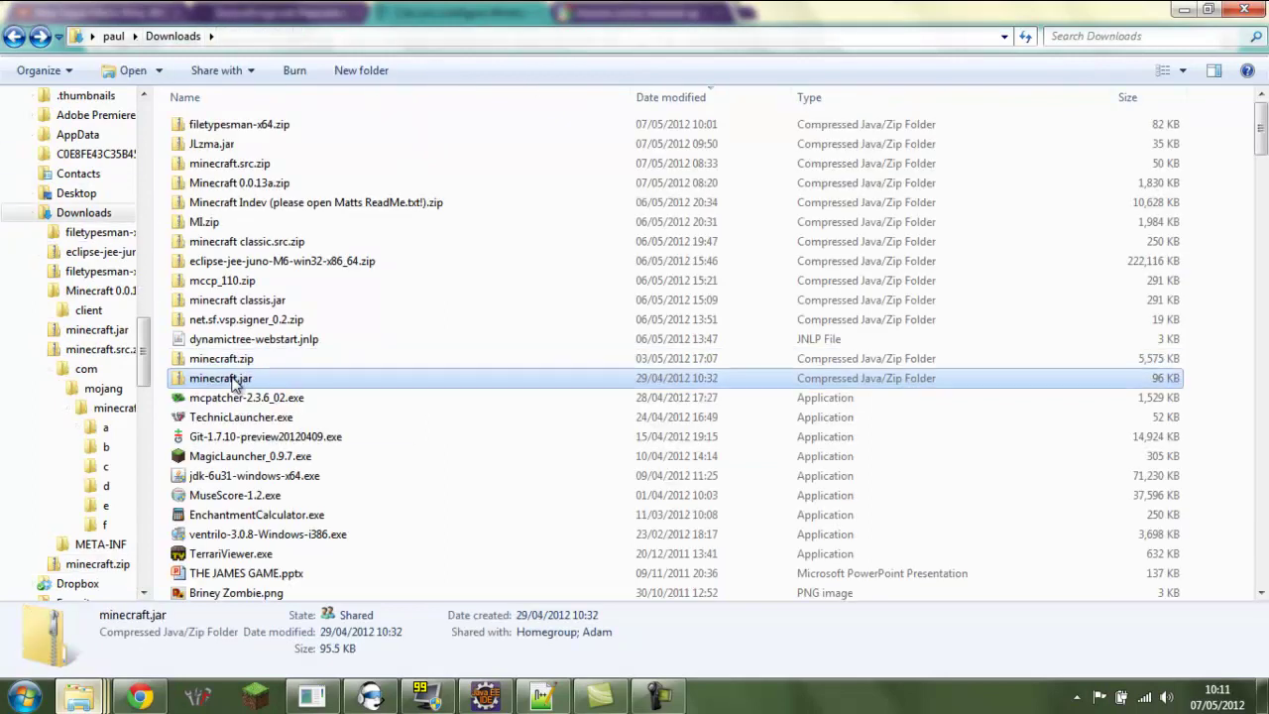
{"action": "double_click", "coordinate": [235, 384]}
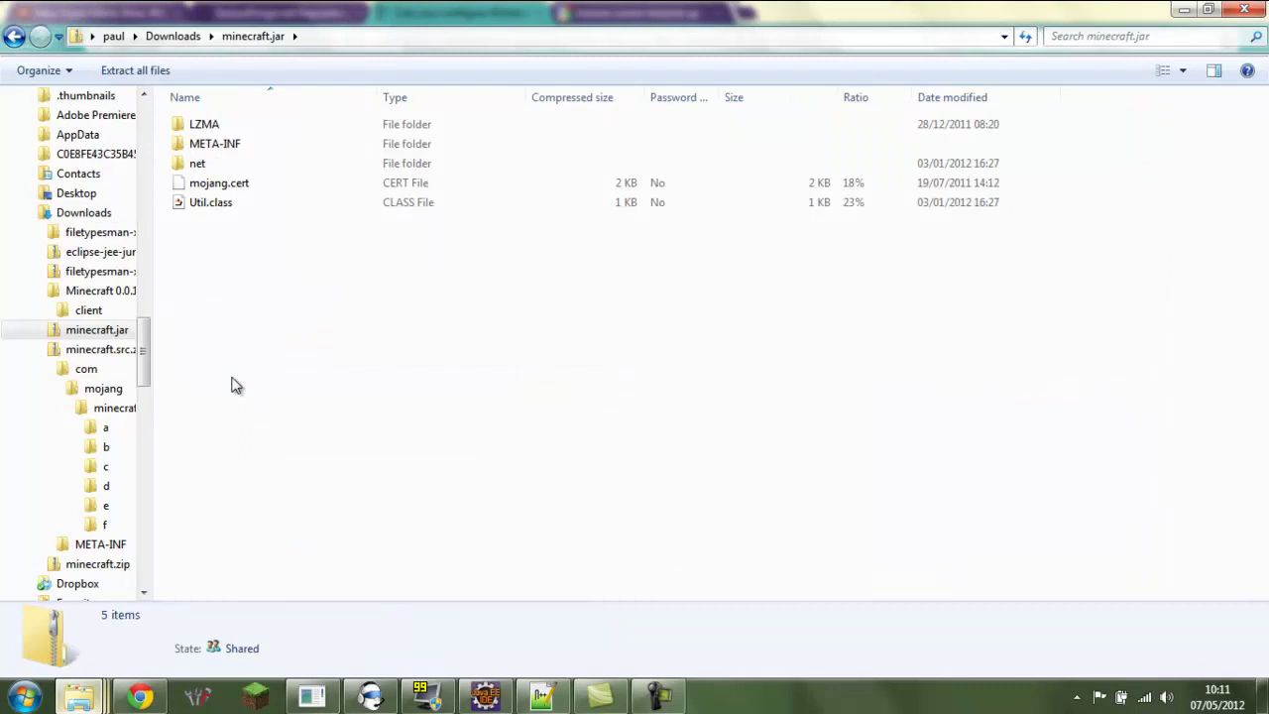
{"action": "left_click", "coordinate": [14, 36]}
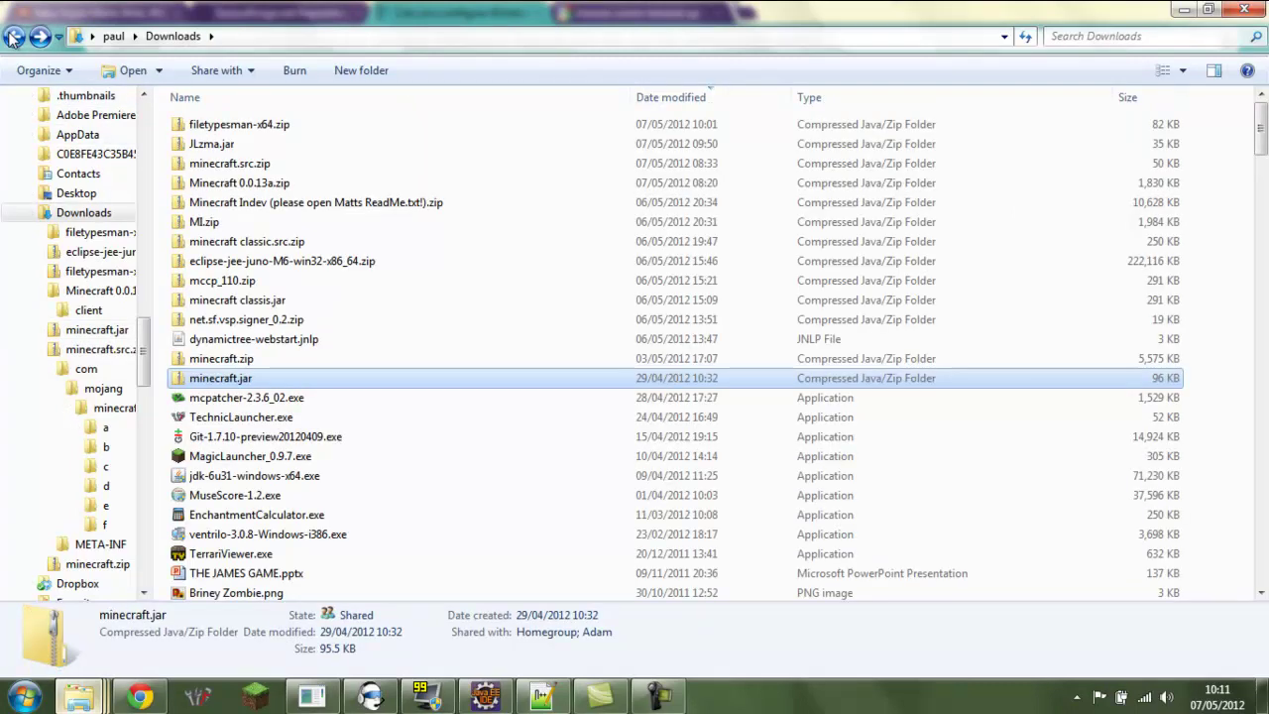
- Browse JLzma.jar and its SevenZip folder, then run JLzma.jar with Java
{"action": "double_click", "coordinate": [270, 145]}
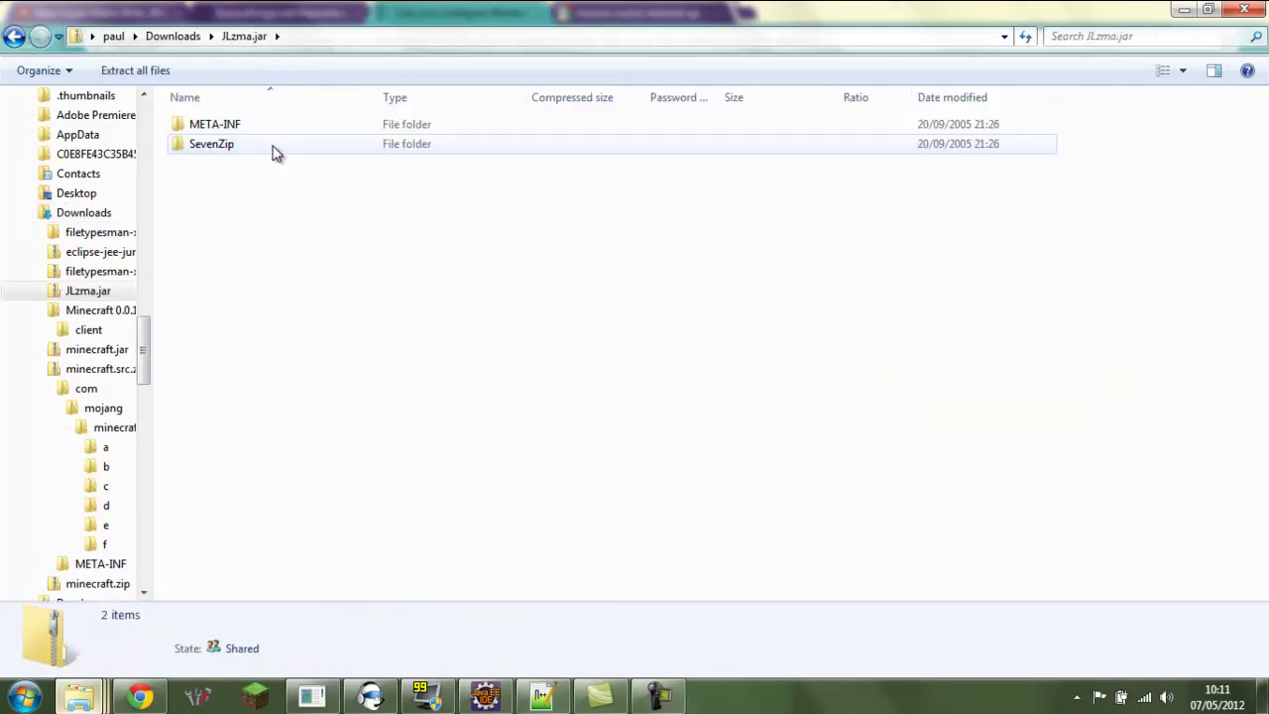
{"action": "double_click", "coordinate": [276, 149]}
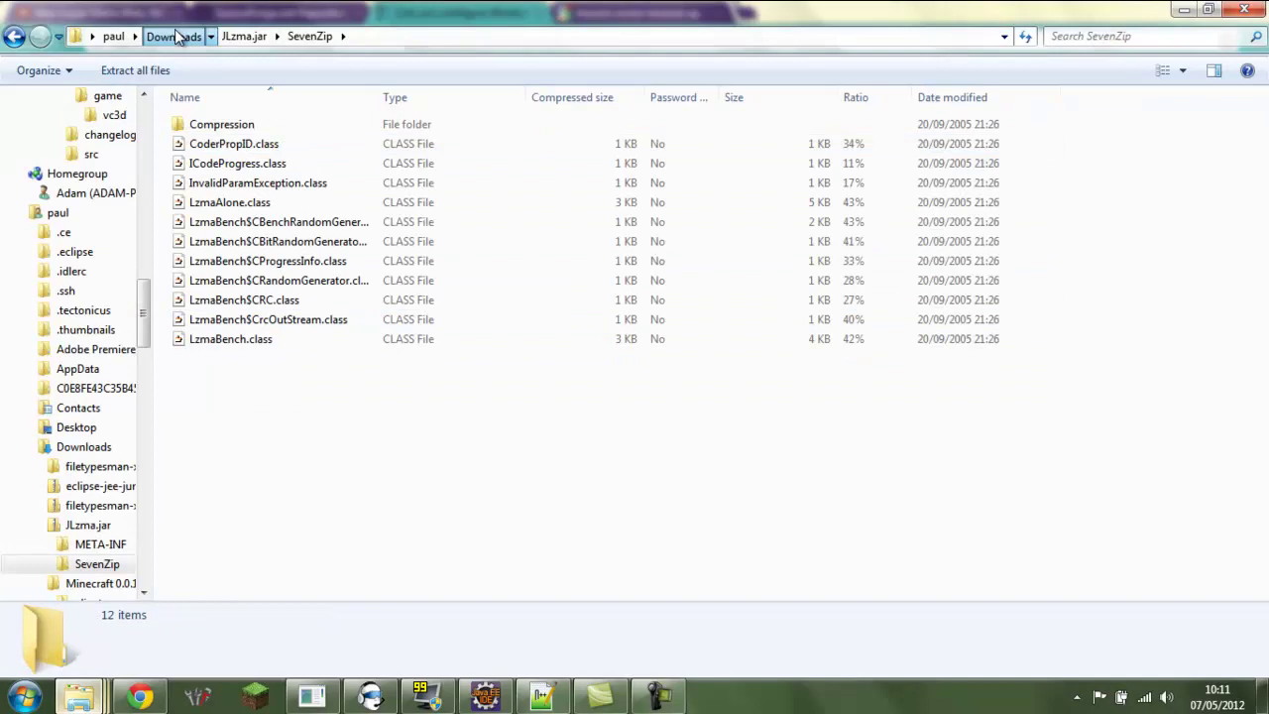
{"action": "left_click", "coordinate": [175, 36]}
{"action": "right_click", "coordinate": [225, 141]}
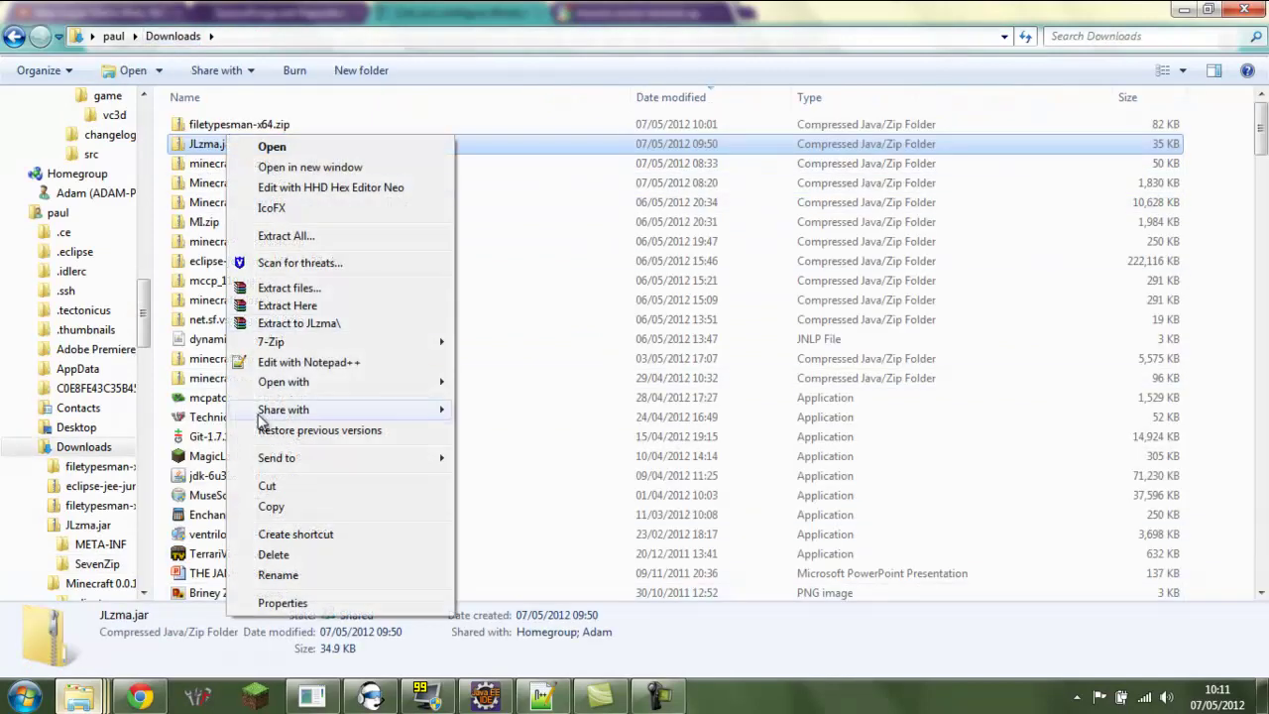
{"action": "mouse_move", "coordinate": [273, 385]}
{"action": "left_click", "coordinate": [528, 379]}
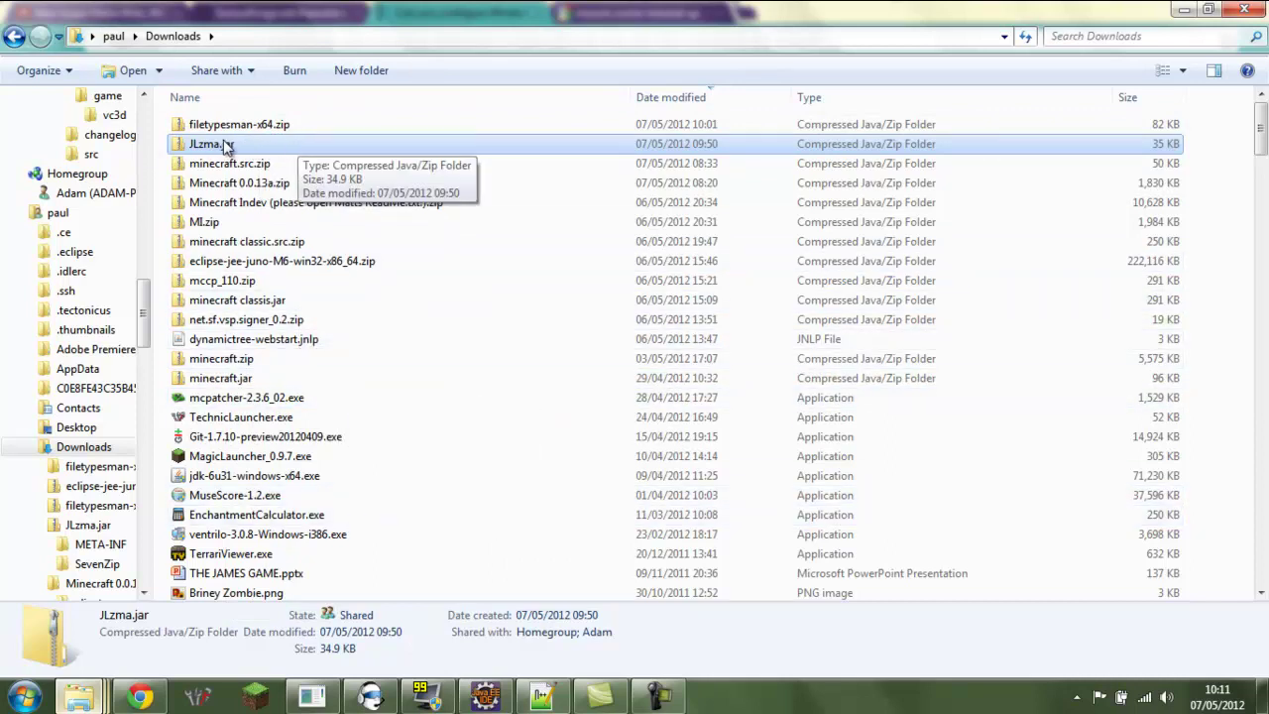
- Open minecraft.jar with Windows Explorer using Open with
{"action": "left_click", "coordinate": [865, 206]}
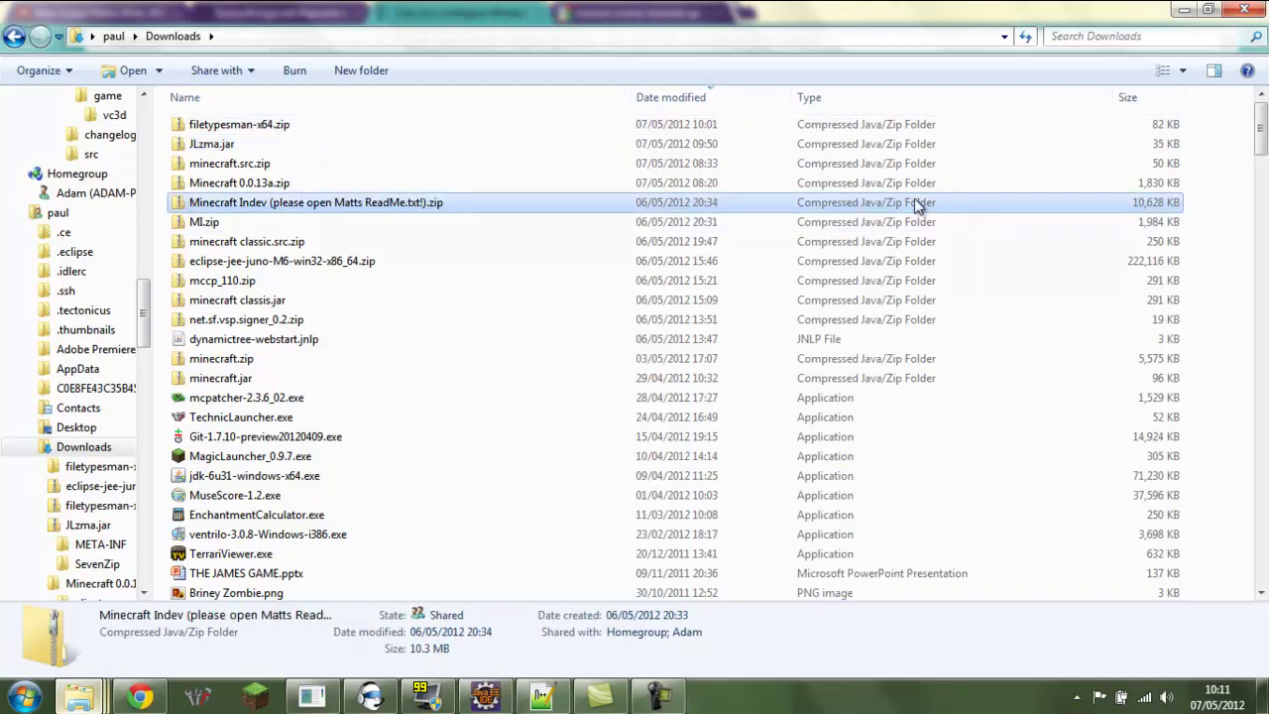
{"action": "left_click", "coordinate": [818, 146]}
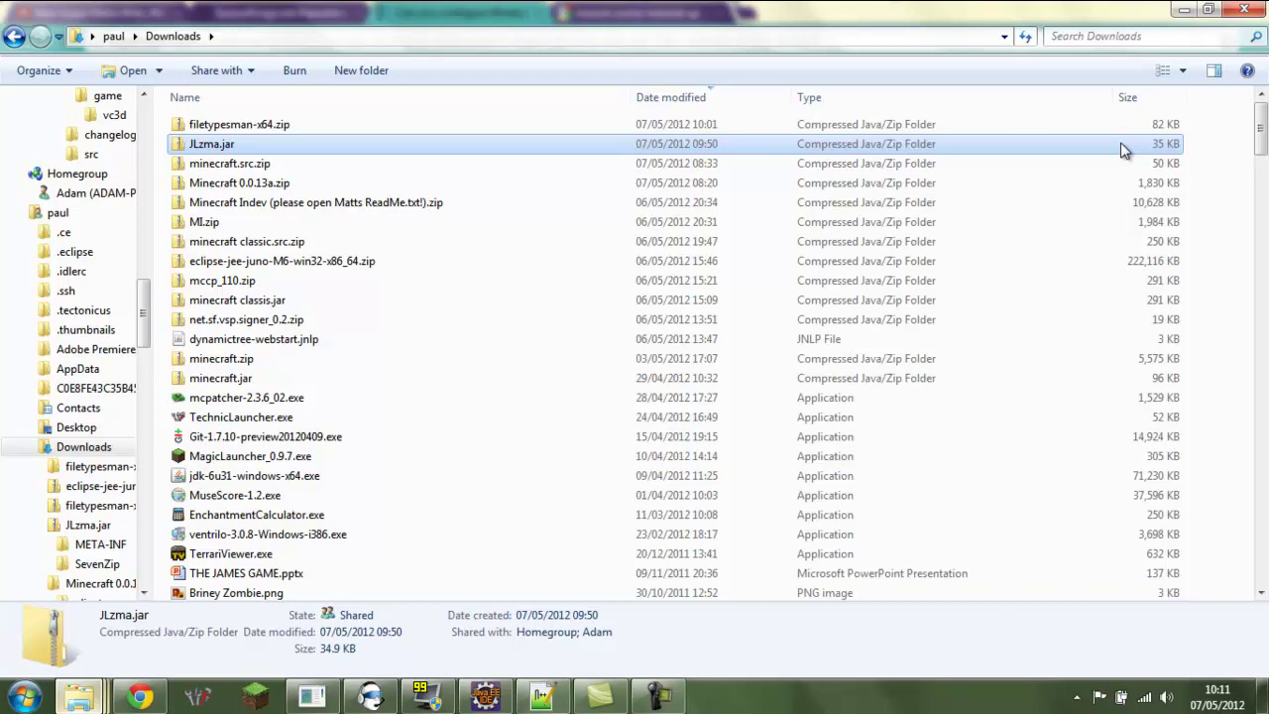
{"action": "left_click", "coordinate": [408, 289]}
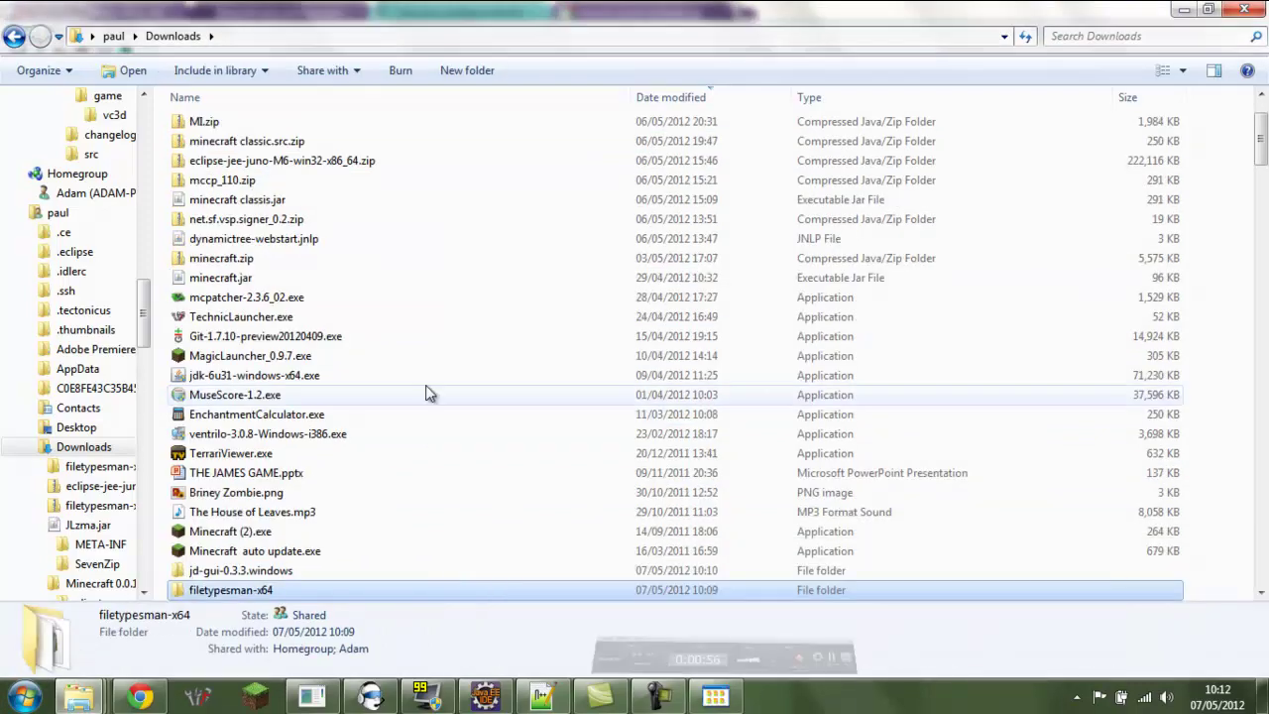
{"action": "left_click", "coordinate": [265, 278]}
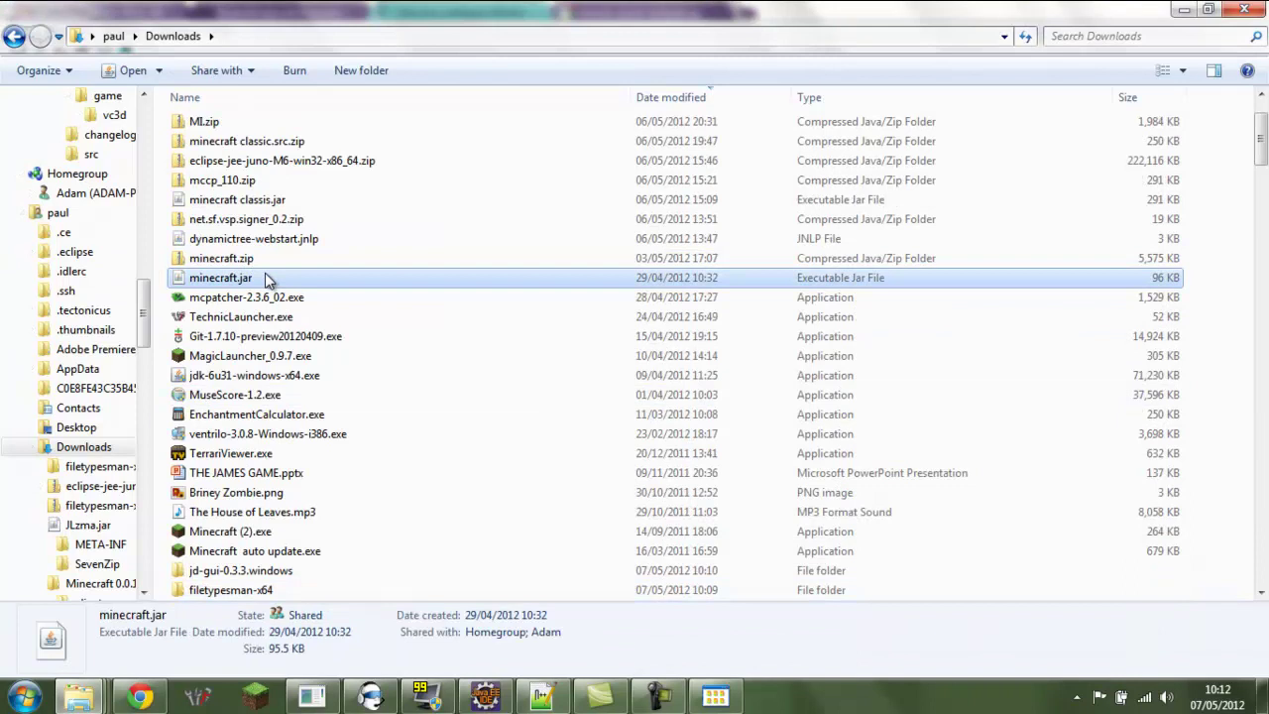
{"action": "right_click", "coordinate": [265, 277]}
{"action": "mouse_move", "coordinate": [310, 363]}
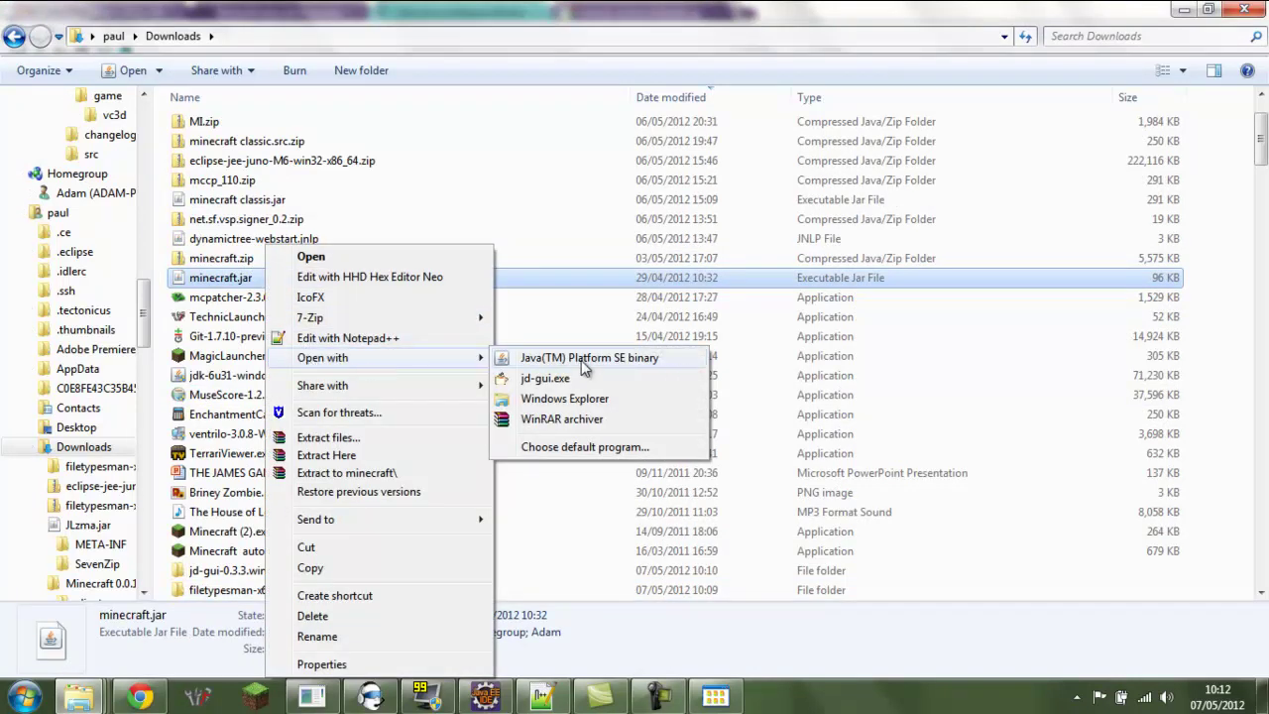
{"action": "left_click", "coordinate": [565, 398]}
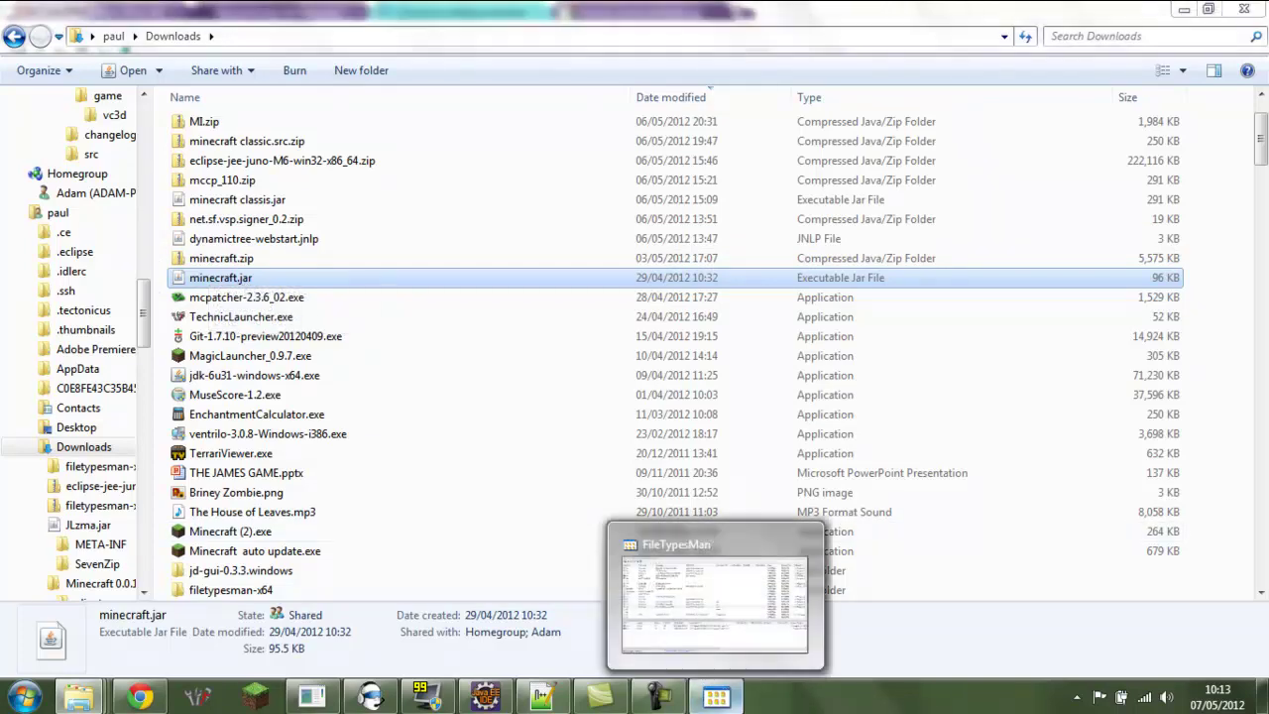
- Check FileTypesMan, then bring up the Super User answer in Chrome
{"action": "left_click", "coordinate": [716, 697]}
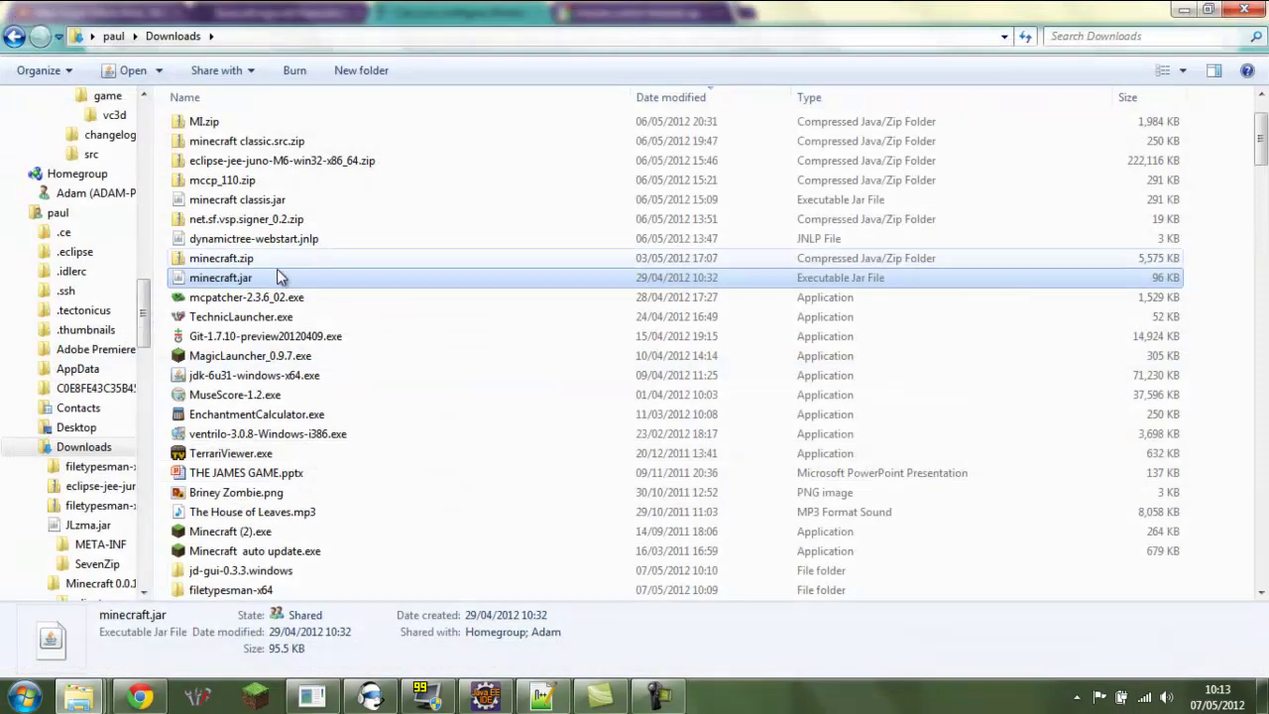
{"action": "left_click", "coordinate": [270, 317]}
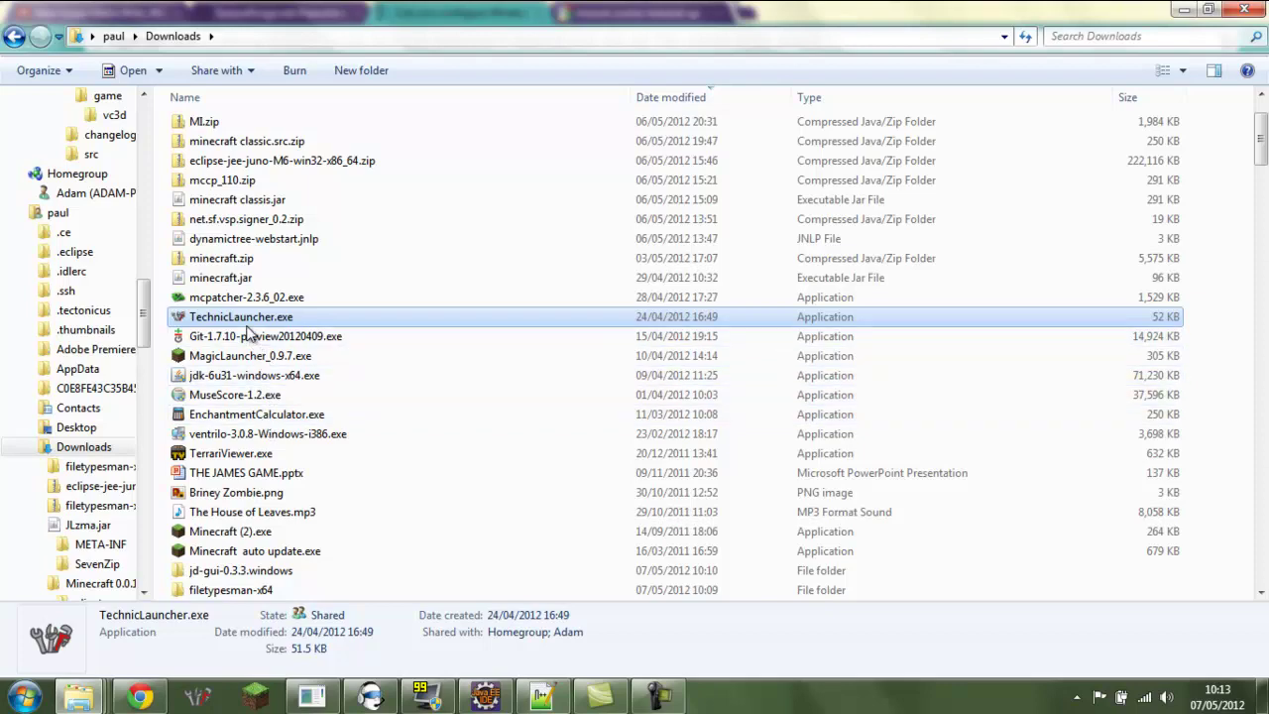
{"action": "left_click", "coordinate": [140, 696]}
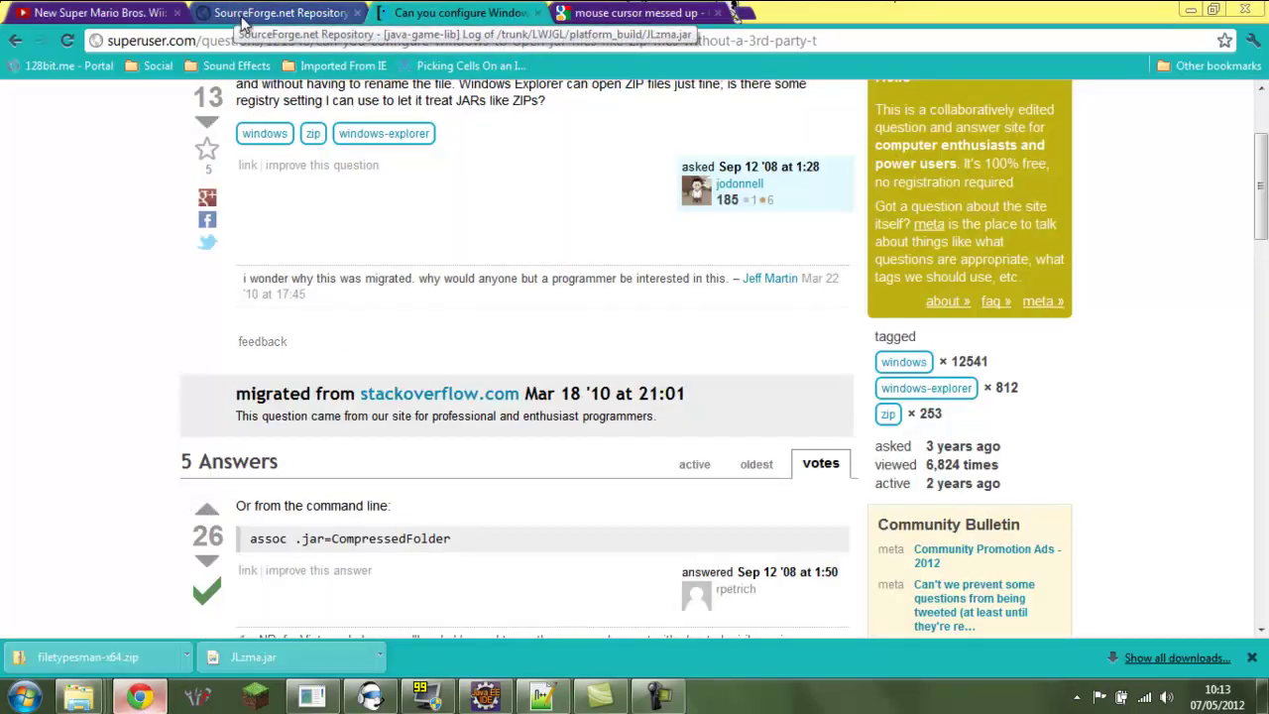
- Launch Command Prompt as administrator from the Start menu
{"action": "key", "text": "super"}
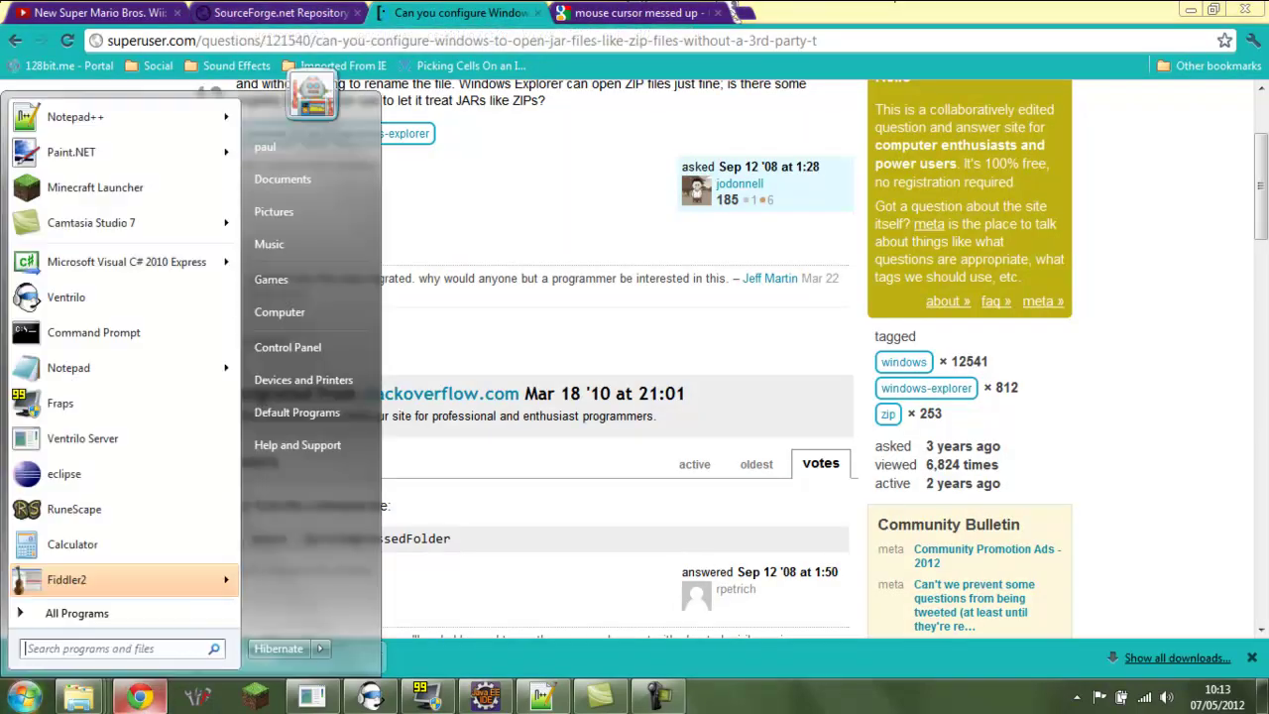
{"action": "right_click", "coordinate": [54, 332]}
{"action": "key", "text": "Escape"}
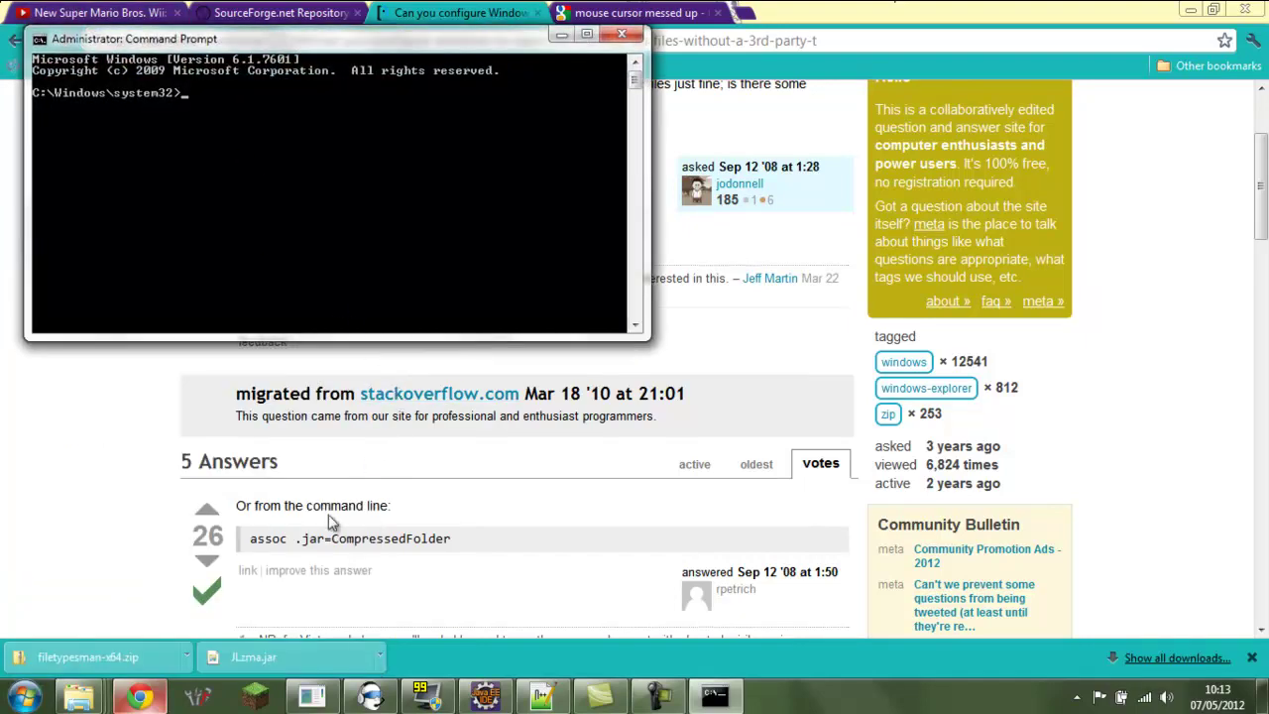
- Copy 'assoc .jar=CompressedFolder' from the answer, run it in the prompt, and close the window
{"action": "left_click_drag", "start_coordinate": [253, 538], "coordinate": [467, 543]}
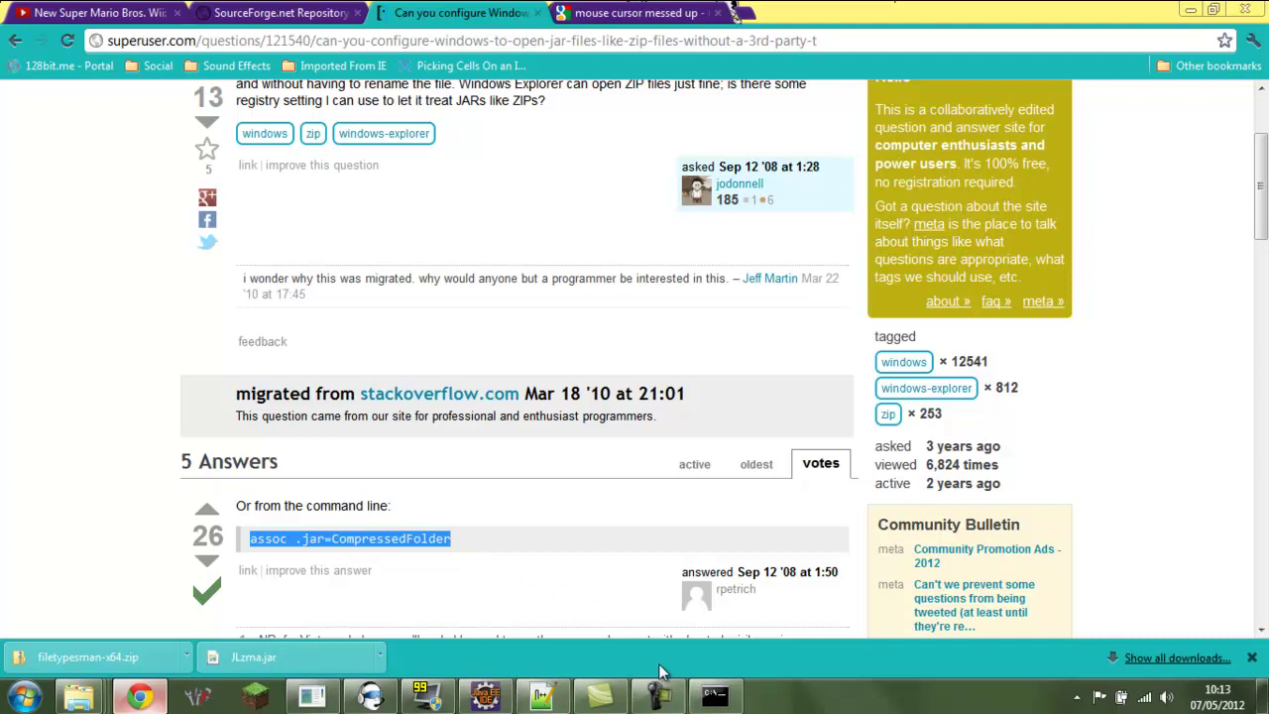
{"action": "left_click", "coordinate": [714, 696]}
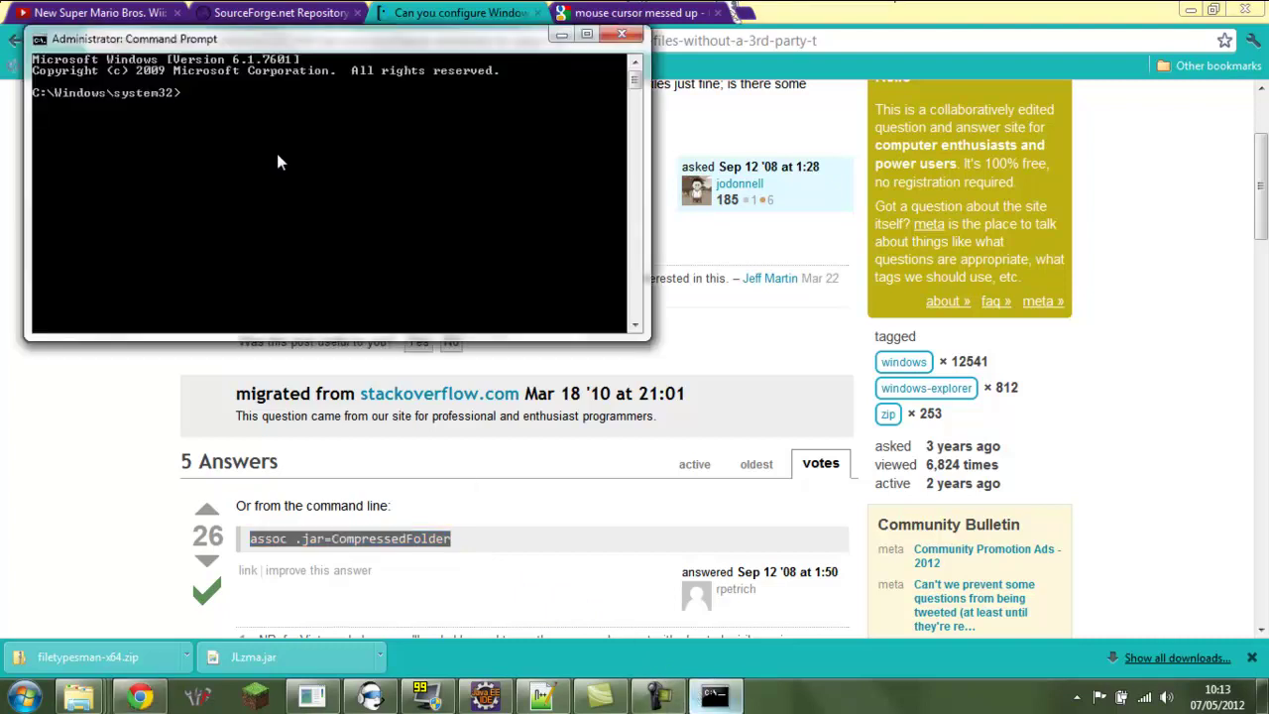
{"action": "key", "text": "ctrl+v"}
{"action": "key", "text": "BackSpace"}
{"action": "right_click", "coordinate": [275, 149]}
{"action": "left_click", "coordinate": [288, 209]}
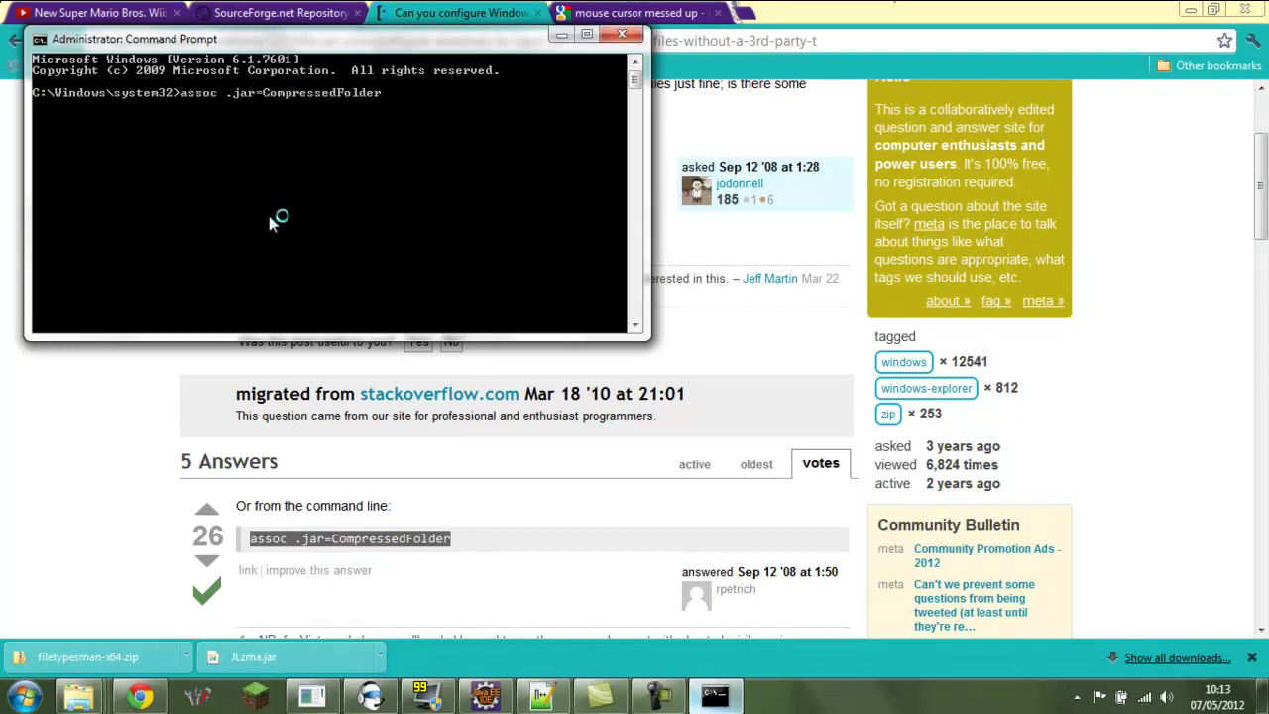
{"action": "key", "text": "Return"}
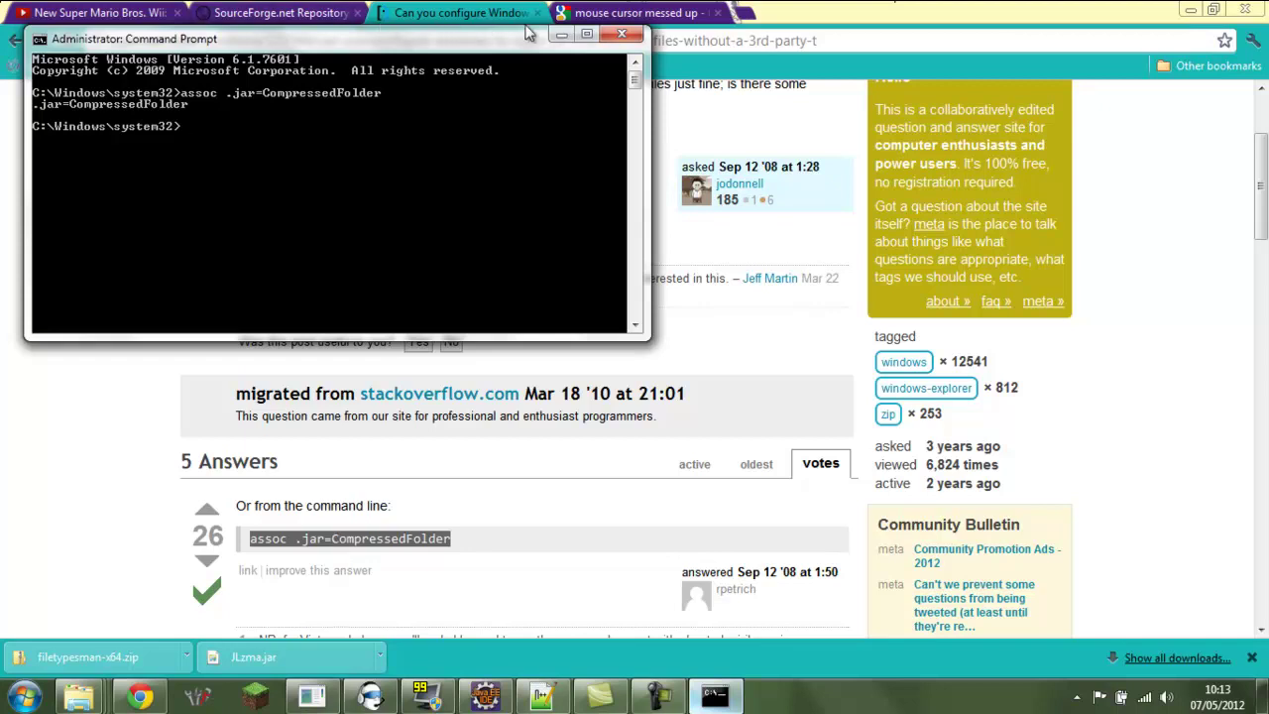
{"action": "left_click", "coordinate": [622, 34]}
- Open minecraft.jar from Downloads as a compressed folder, then return to Downloads
{"action": "mouse_move", "coordinate": [89, 691]}
{"action": "left_click", "coordinate": [97, 610]}
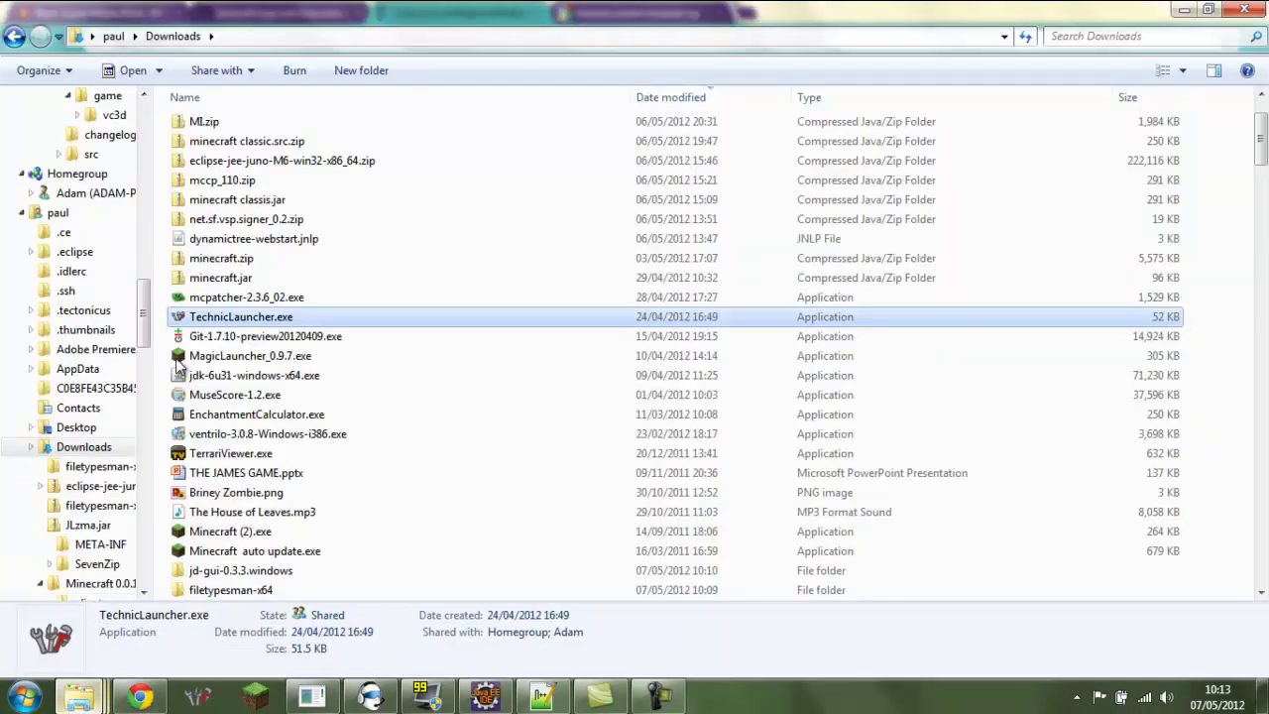
{"action": "double_click", "coordinate": [222, 279]}
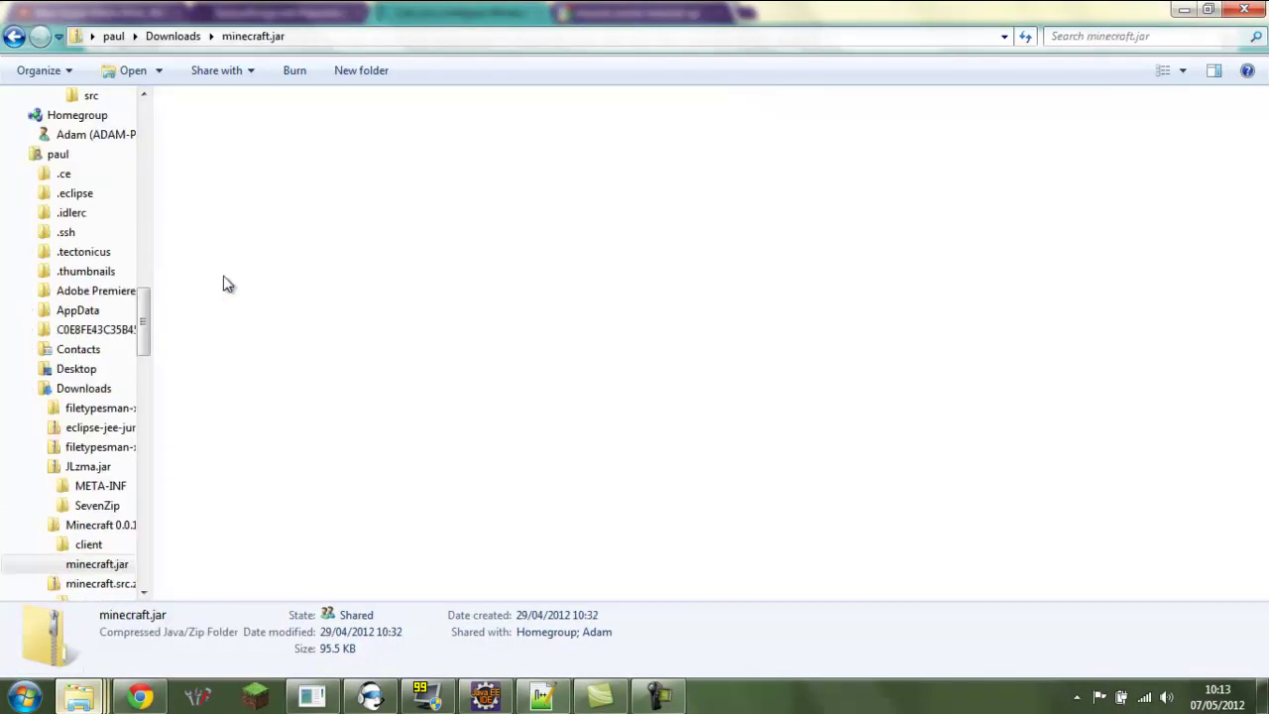
{"action": "left_click", "coordinate": [13, 36]}
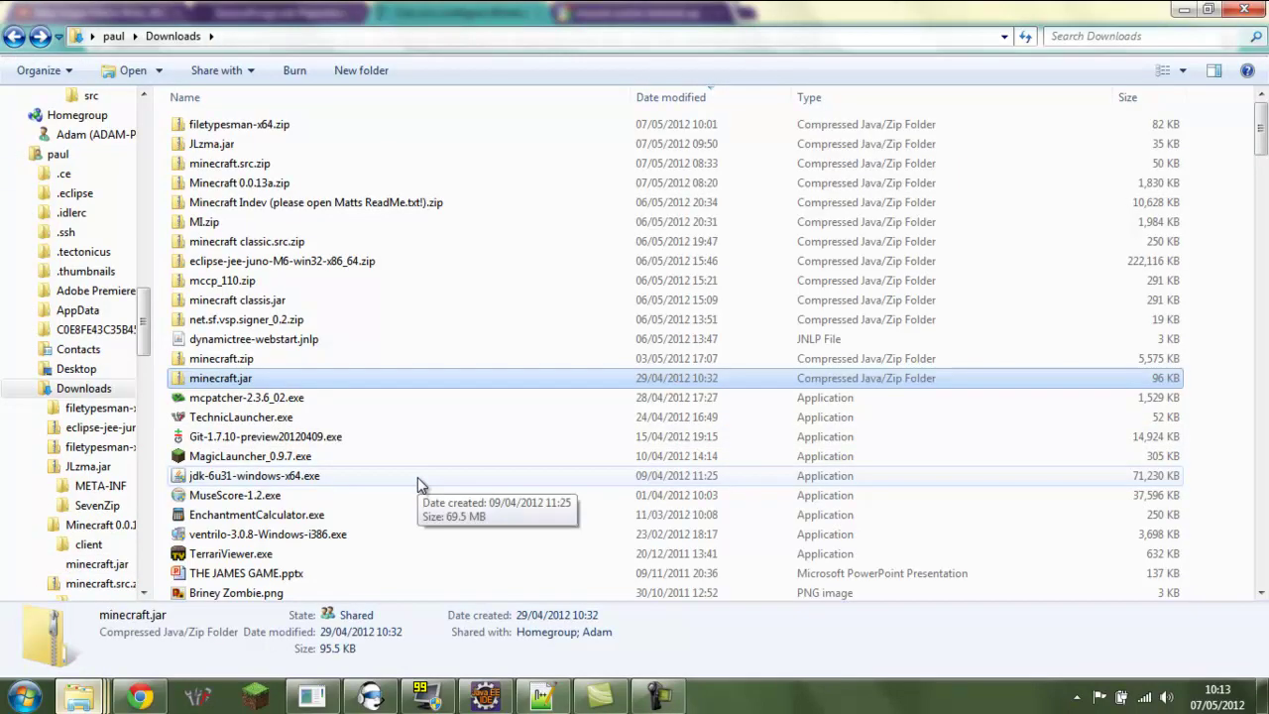
{"action": "left_click", "coordinate": [24, 697]}
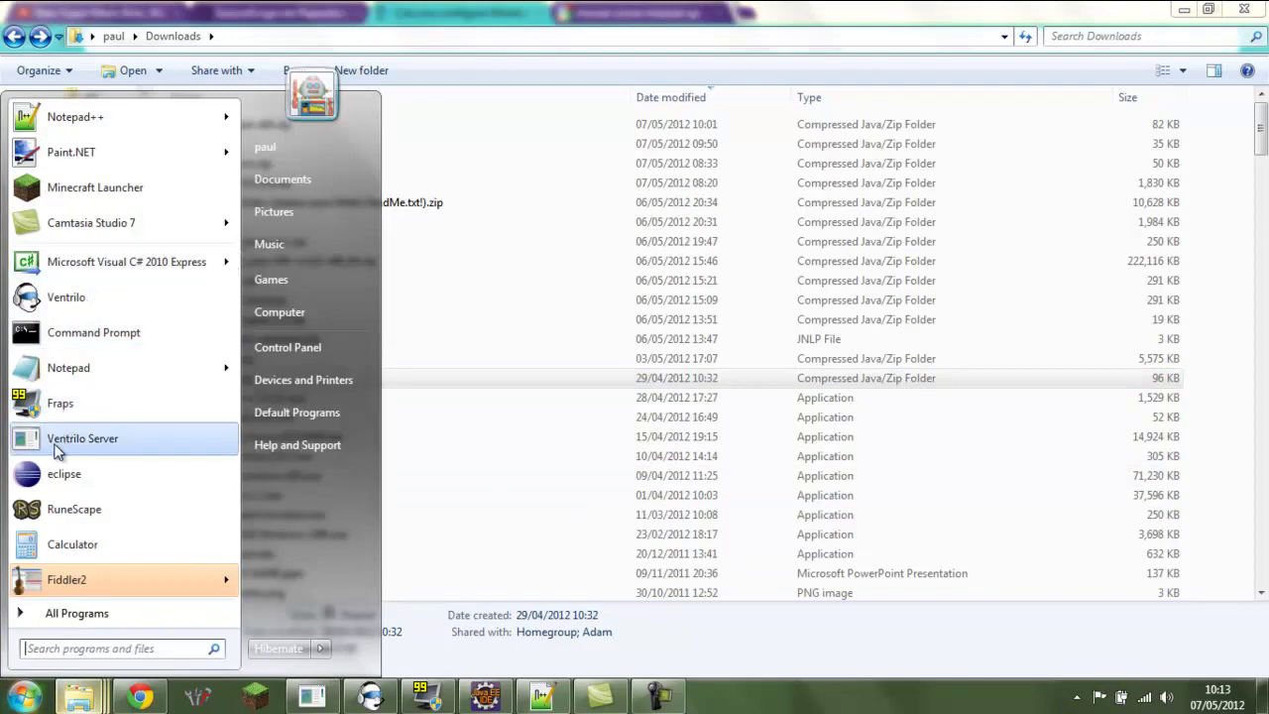
{"action": "left_click", "coordinate": [238, 10]}
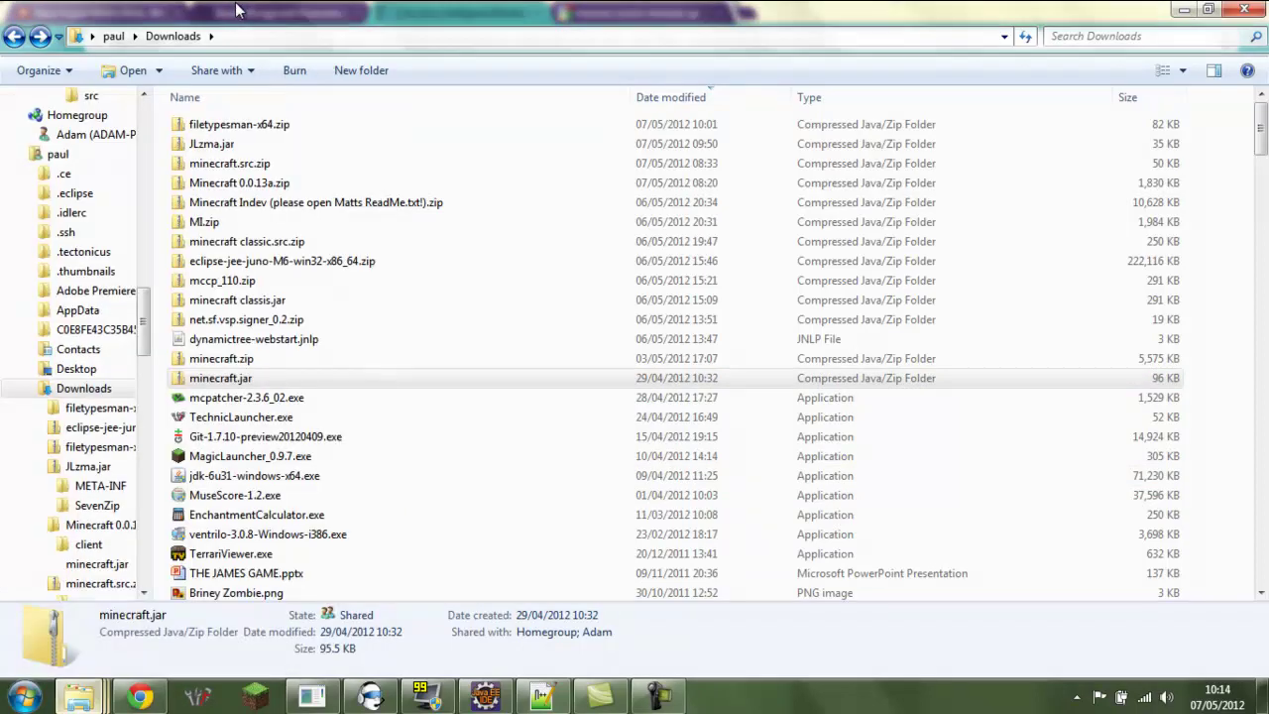
- Go back through the Chrome tabs and history to the search results and open the NirSoft FileTypesMan page
{"action": "left_click", "coordinate": [138, 697]}
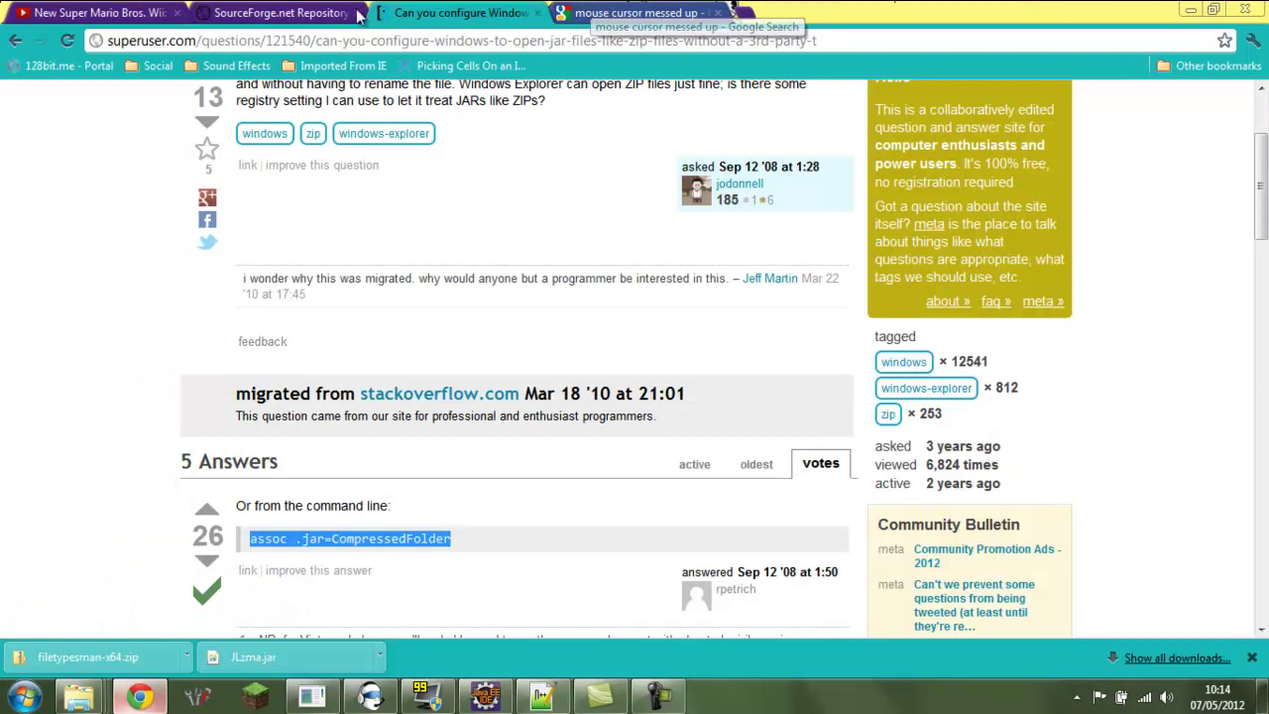
{"action": "left_click", "coordinate": [306, 12]}
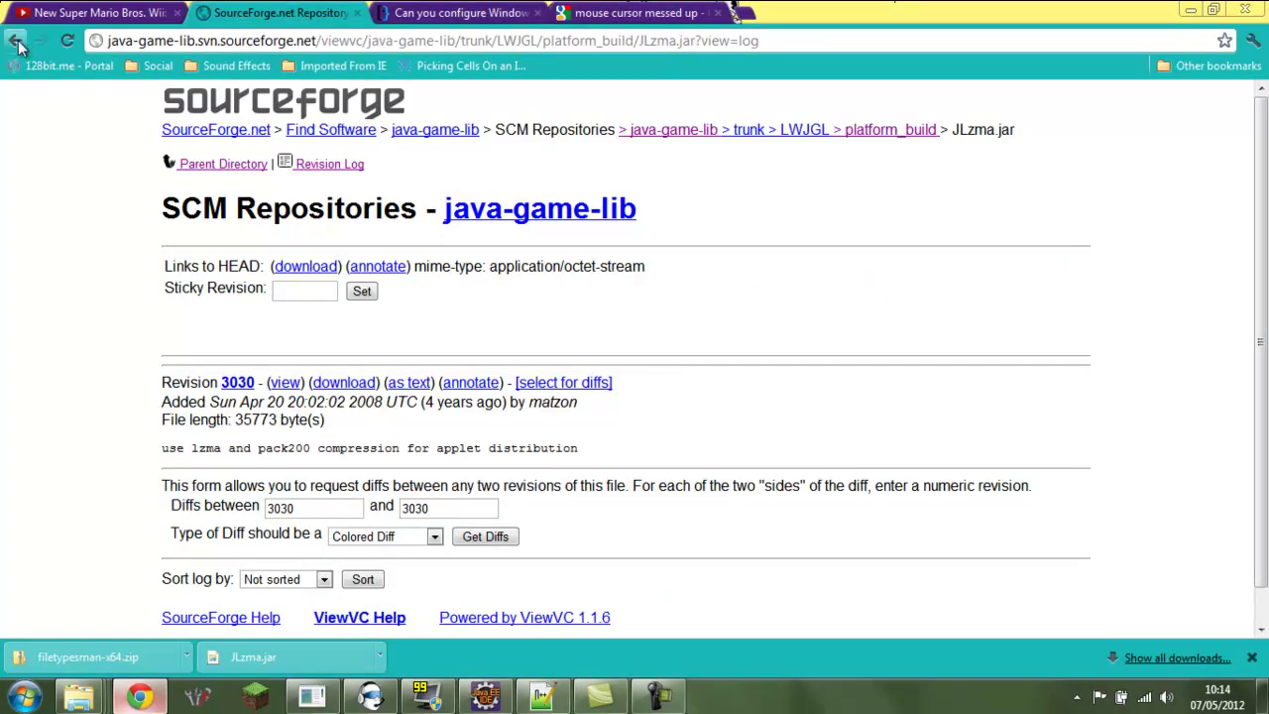
{"action": "left_click", "coordinate": [67, 14]}
{"action": "left_click", "coordinate": [492, 10]}
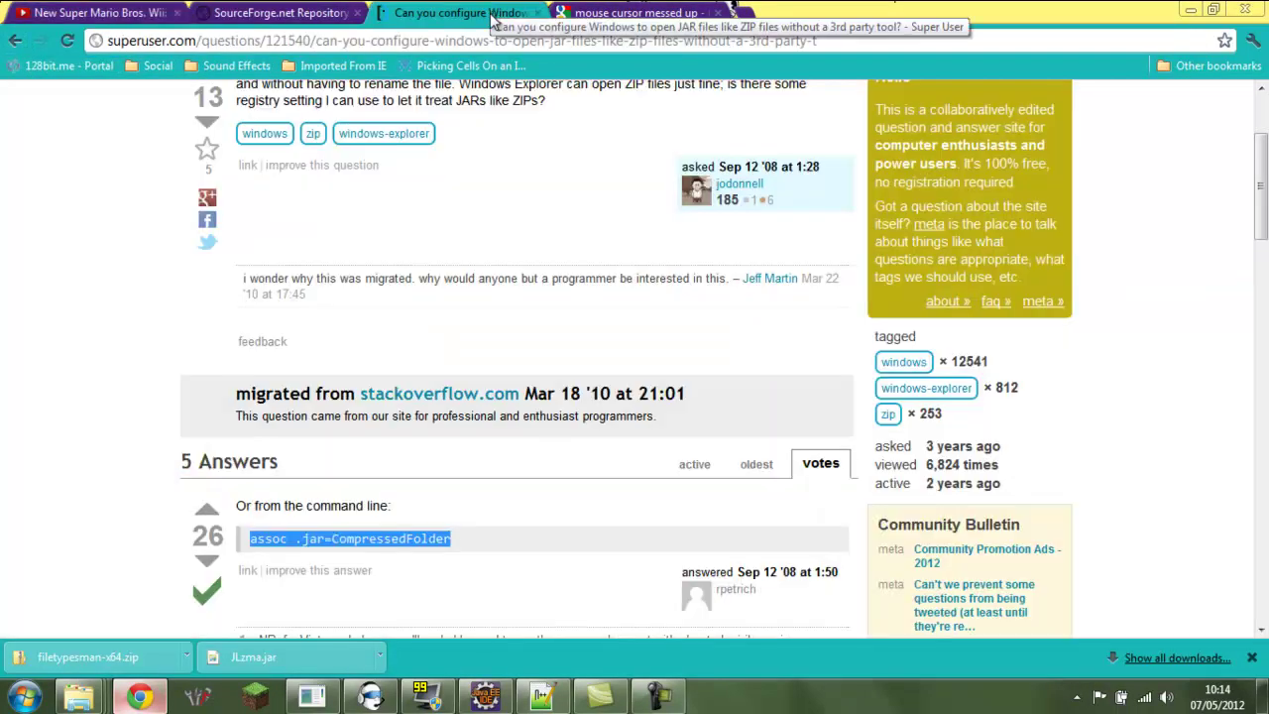
{"action": "left_click", "coordinate": [15, 41]}
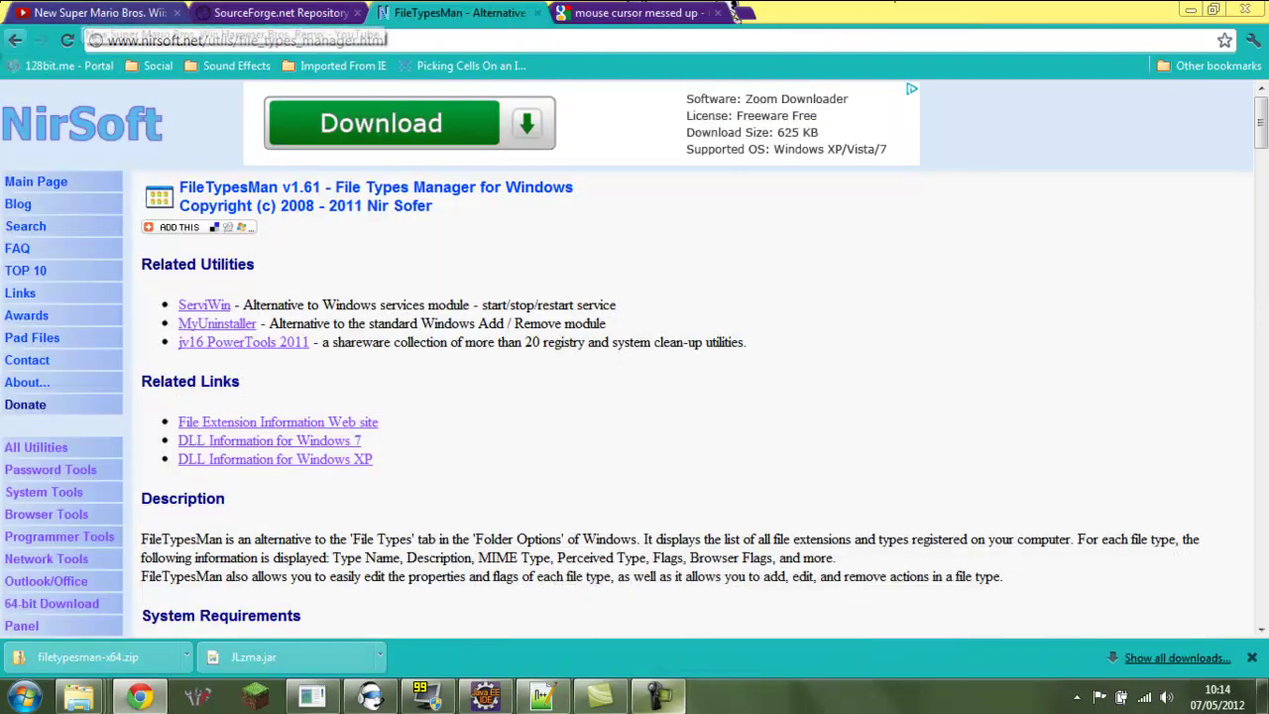
{"action": "left_click", "coordinate": [15, 41]}
{"action": "scroll", "coordinate": [235, 215], "scroll_direction": "up", "scroll_amount": 1}
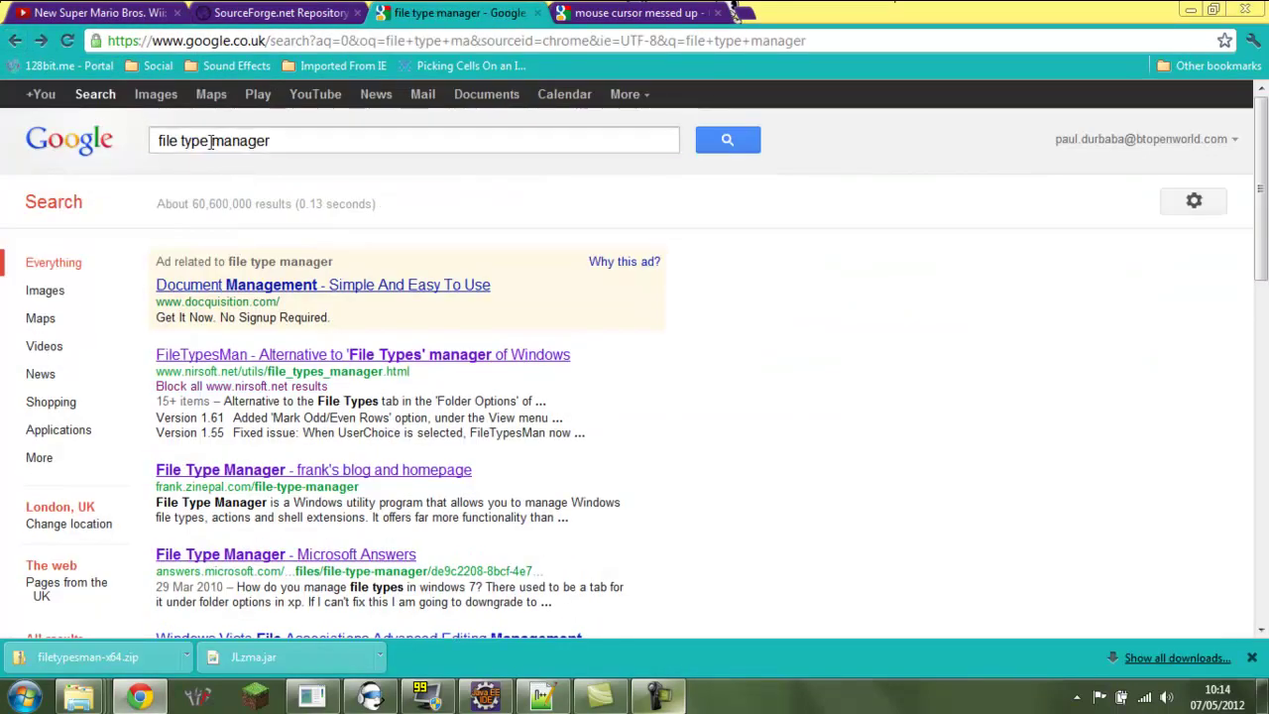
{"action": "left_click", "coordinate": [260, 354]}
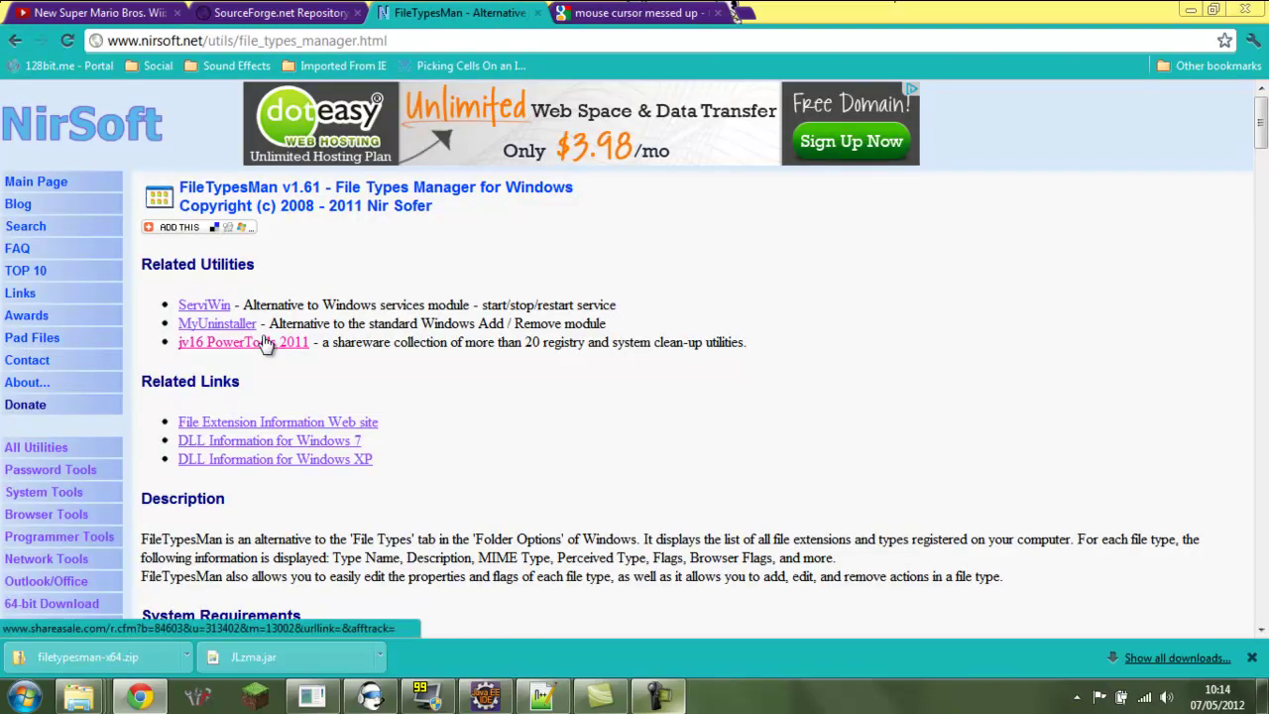
- Scroll to the downloads, confirm Windows is 64-bit, and open filetypesman-x64.zip
{"action": "scroll", "coordinate": [266, 342], "scroll_direction": "down", "scroll_amount": 5}
{"action": "left_click_drag", "start_coordinate": [1261, 158], "coordinate": [1262, 488]}
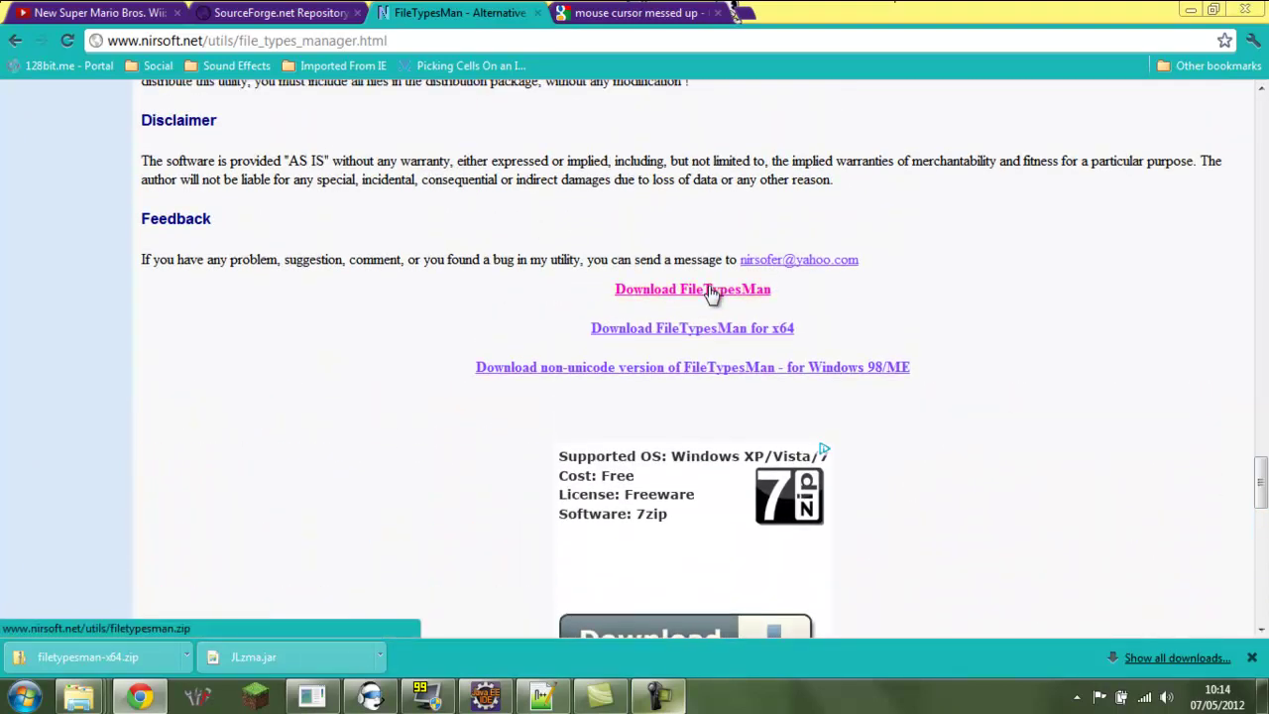
{"action": "key", "text": "super"}
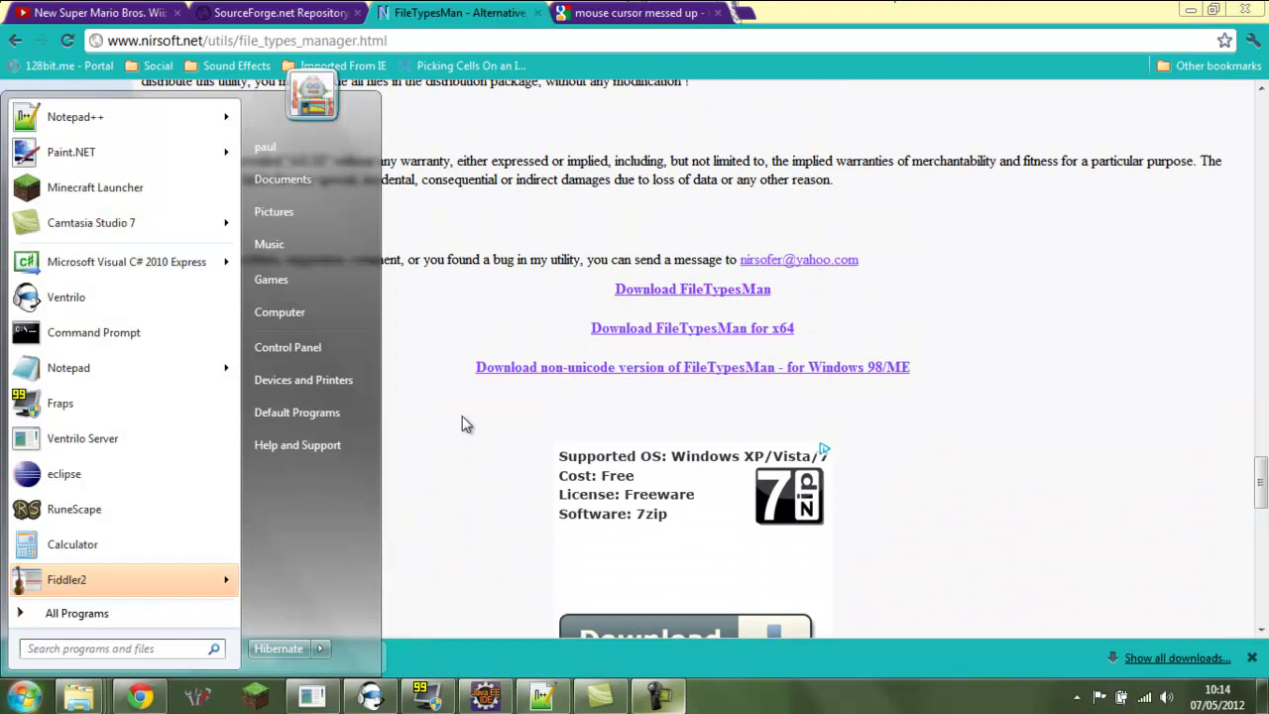
{"action": "right_click", "coordinate": [333, 317]}
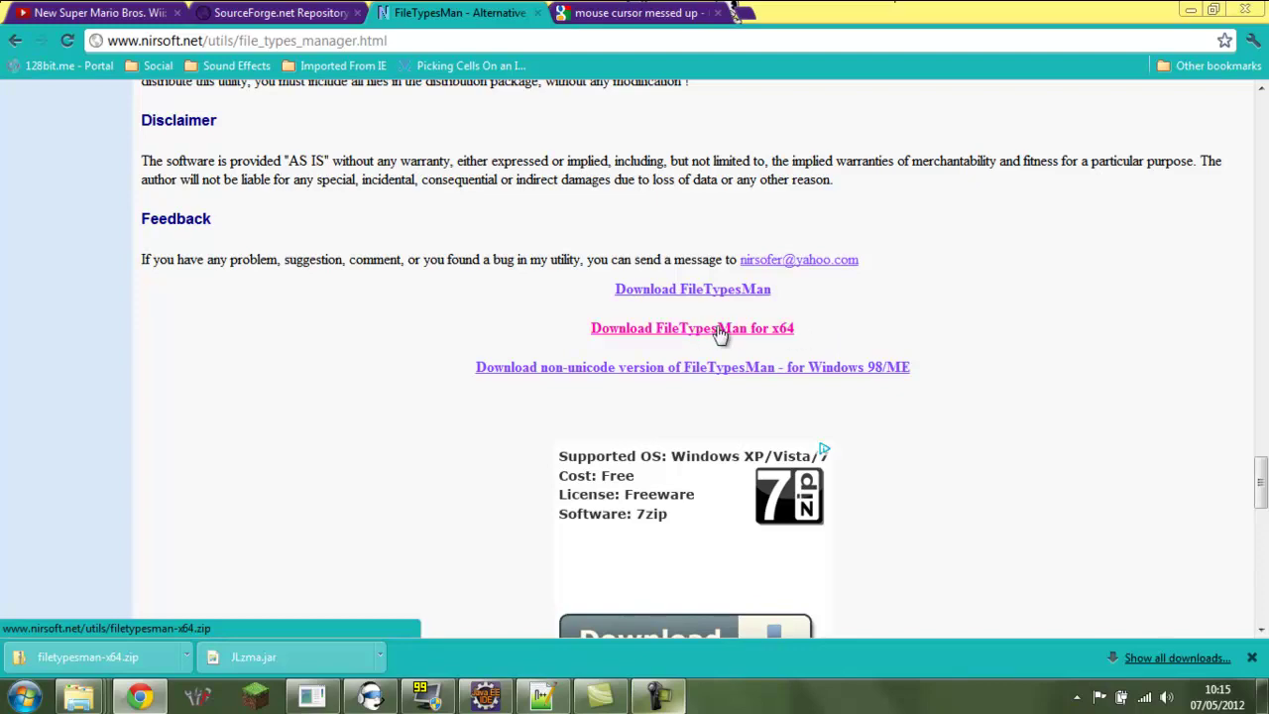
{"action": "left_click", "coordinate": [37, 657]}
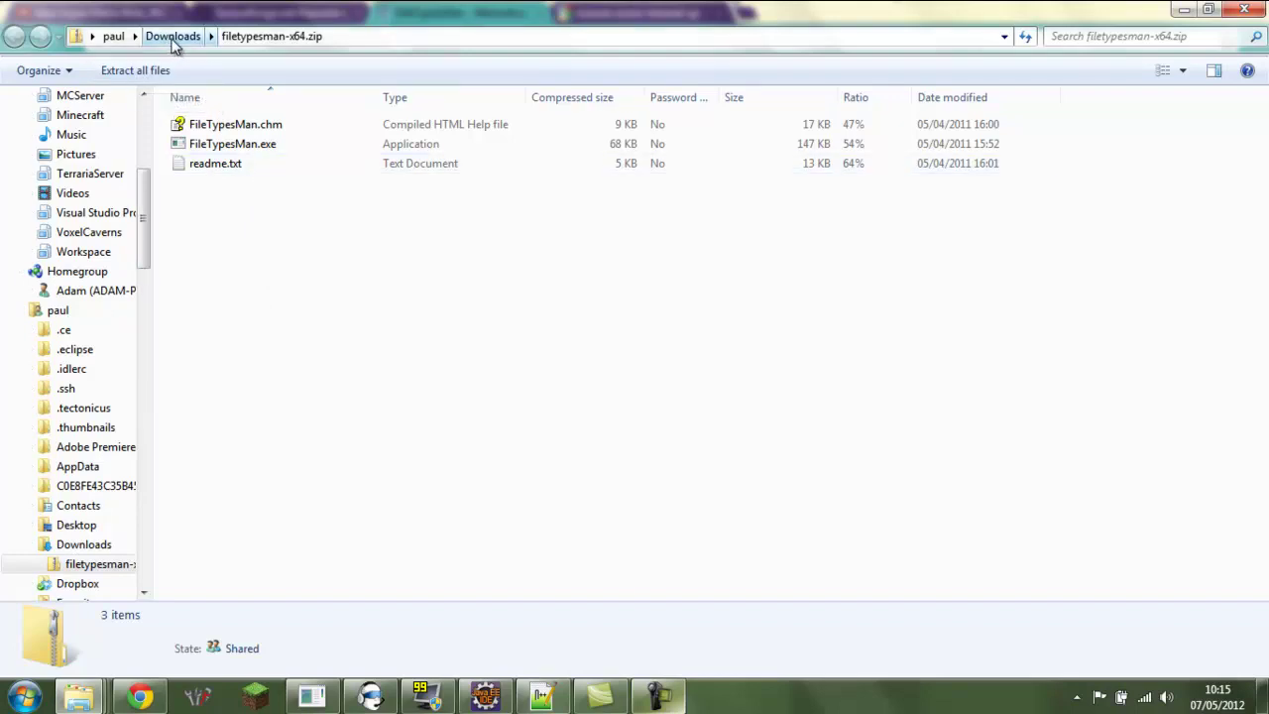
- Open the filetypesman-x64 folder in Downloads and run FileTypesMan.exe
{"action": "left_click", "coordinate": [173, 36]}
{"action": "left_click", "coordinate": [213, 297]}
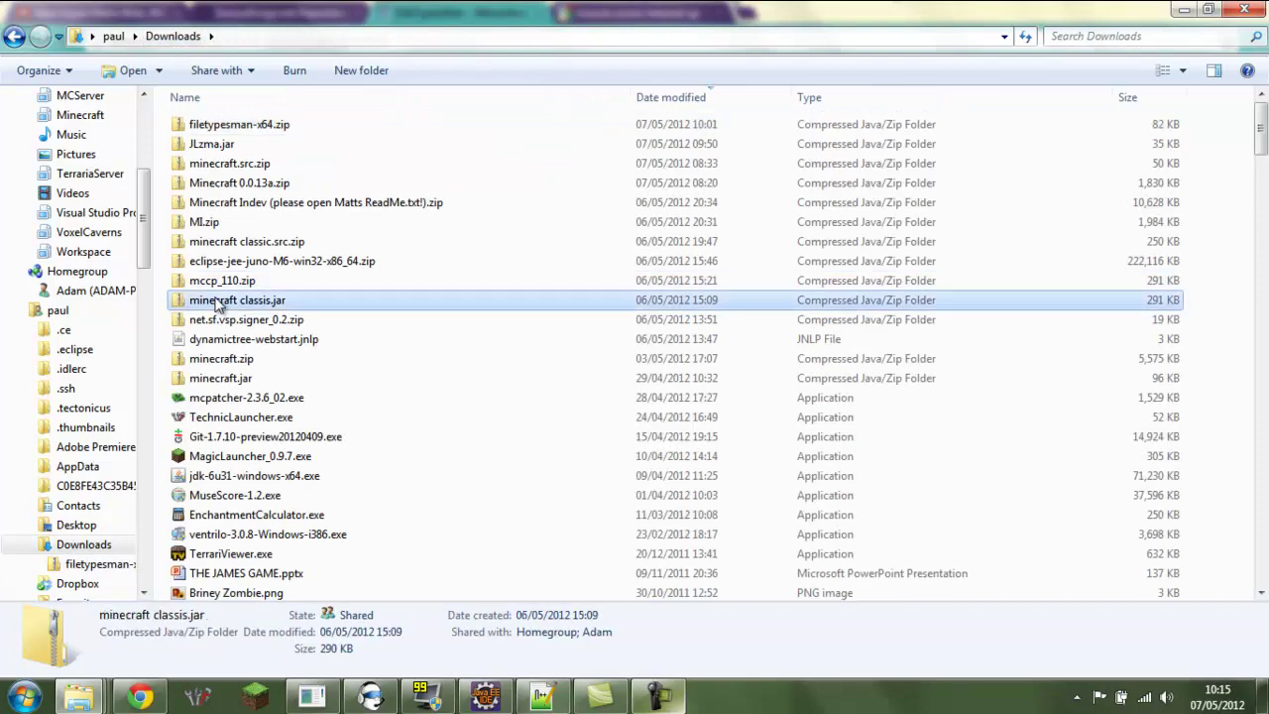
{"action": "scroll", "coordinate": [218, 303], "scroll_direction": "down", "scroll_amount": 5}
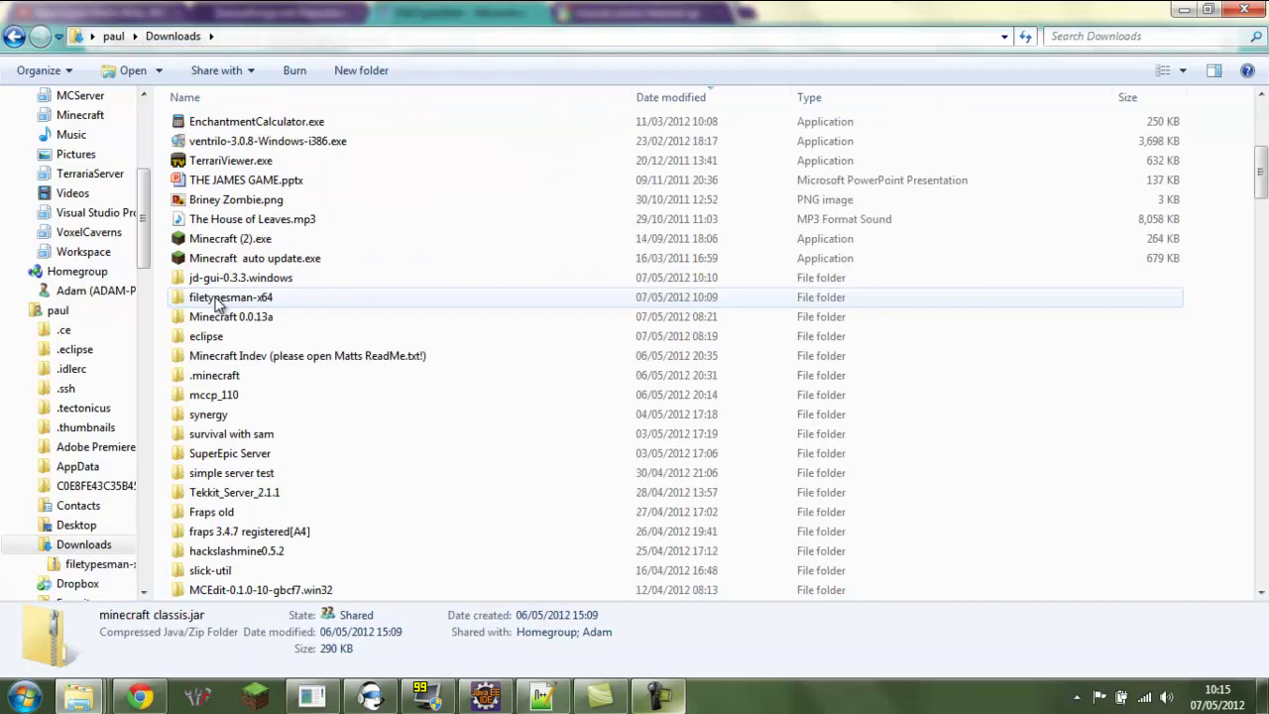
{"action": "double_click", "coordinate": [235, 299]}
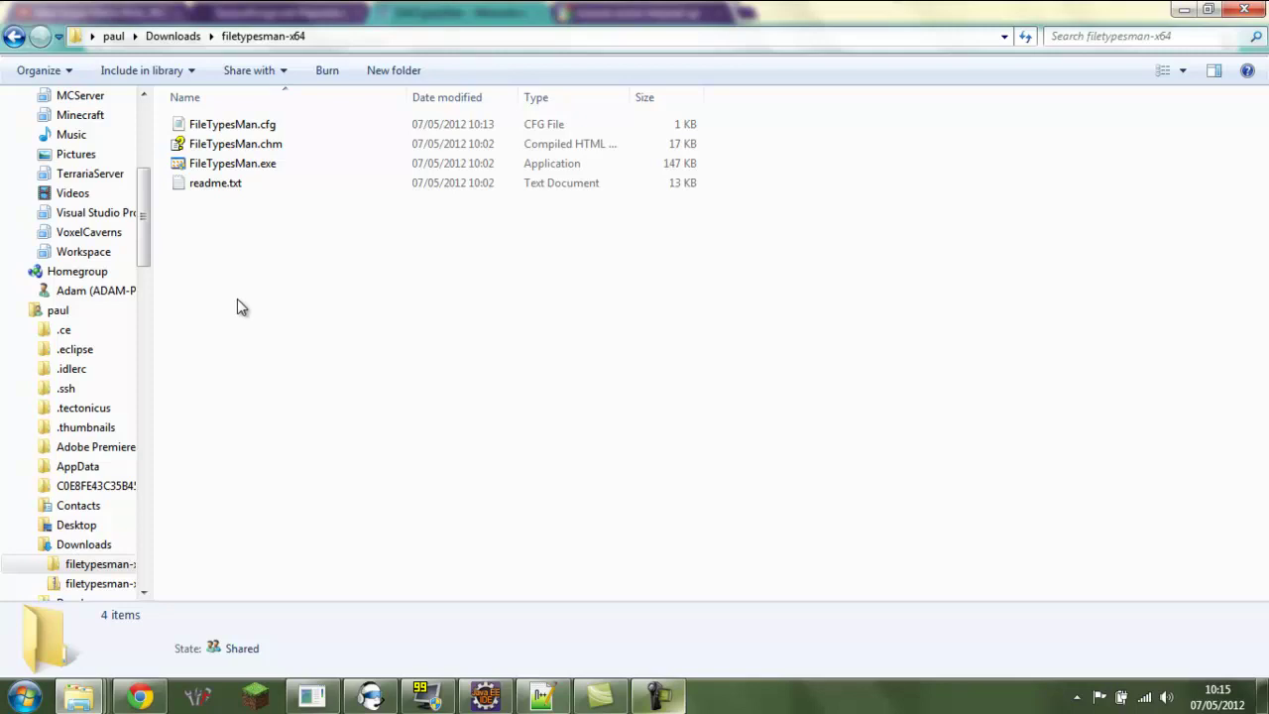
{"action": "left_click", "coordinate": [284, 170]}
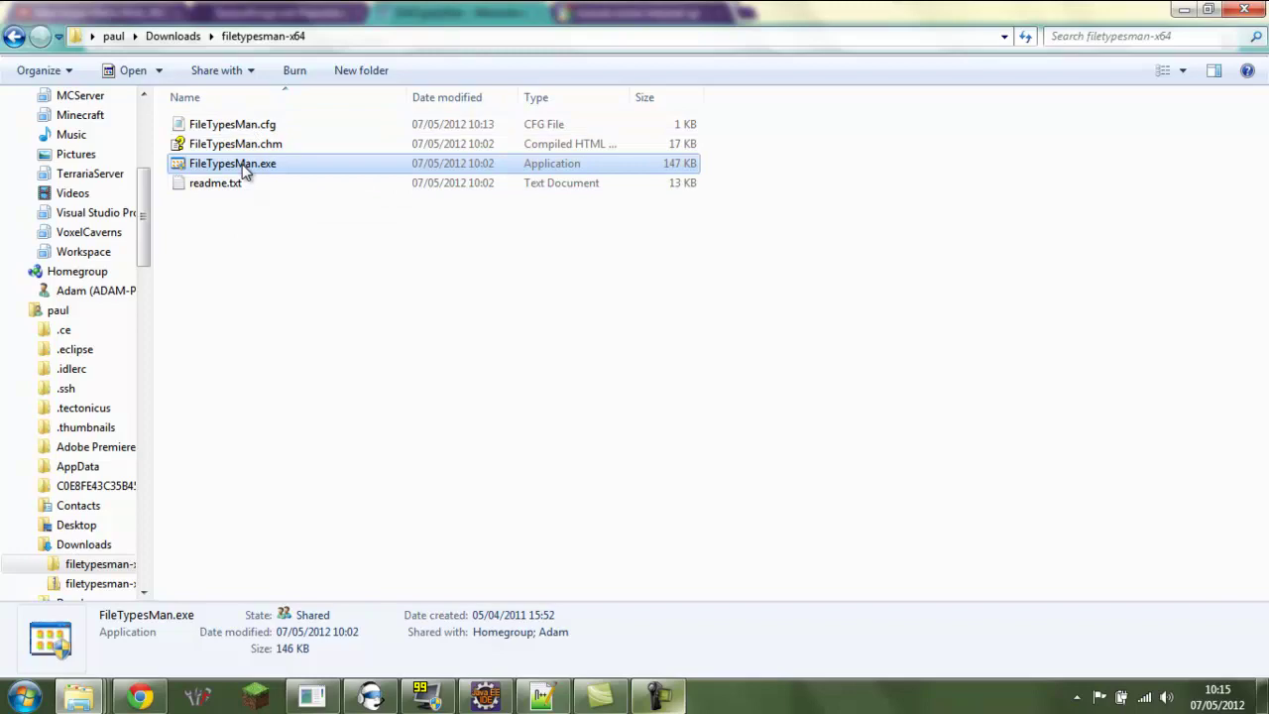
{"action": "double_click", "coordinate": [246, 171]}
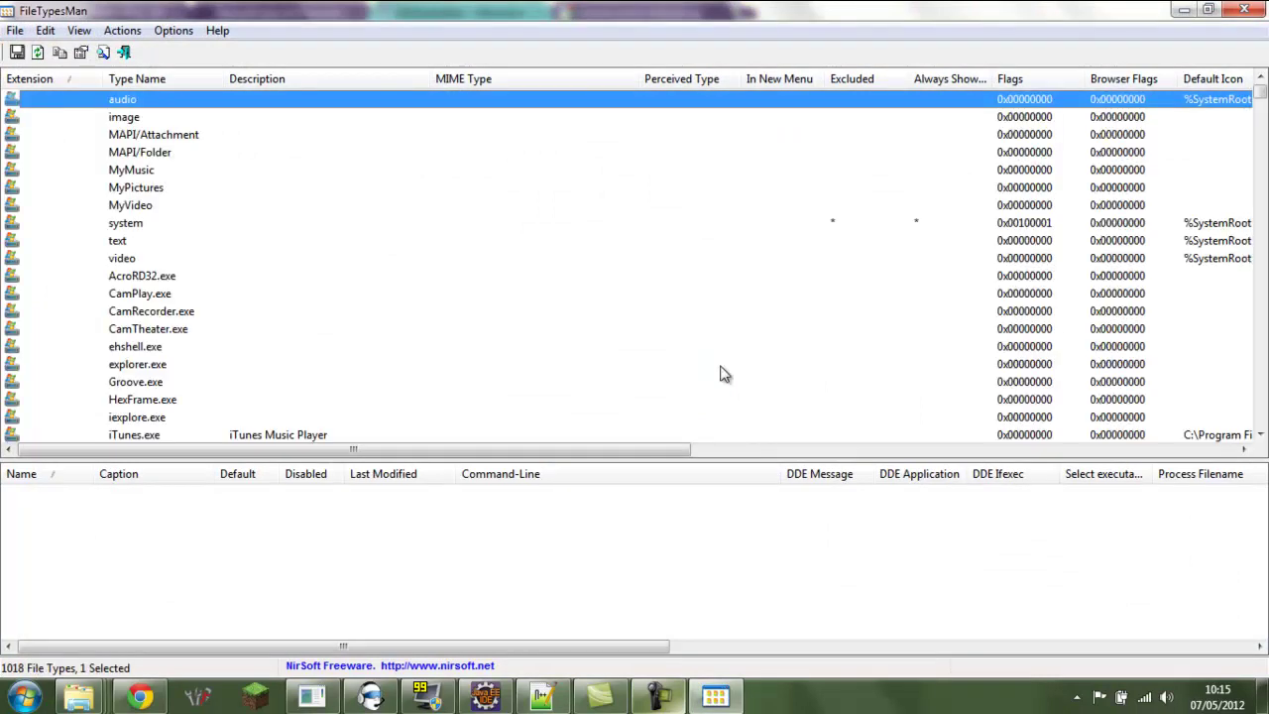
{"action": "key", "text": "ctrl+f"}
{"action": "type", "text": ".zip"}
{"action": "key", "text": "Return"}
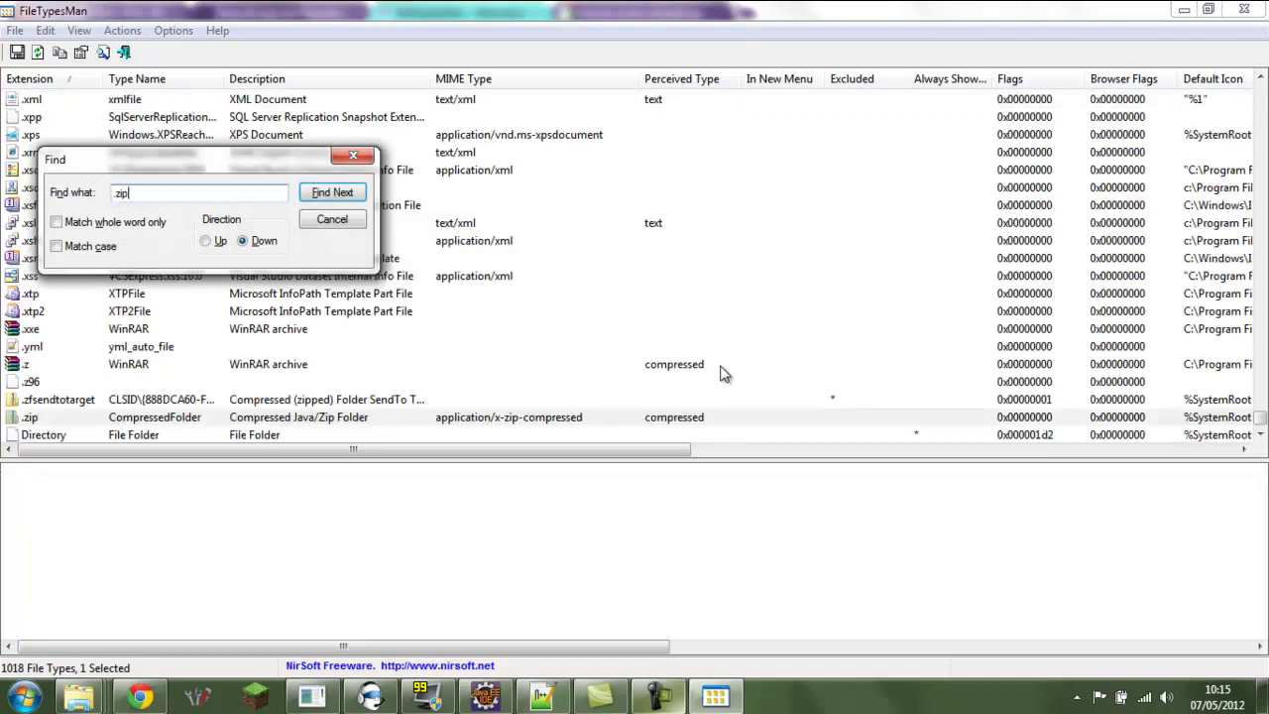
{"action": "left_click", "coordinate": [349, 157]}
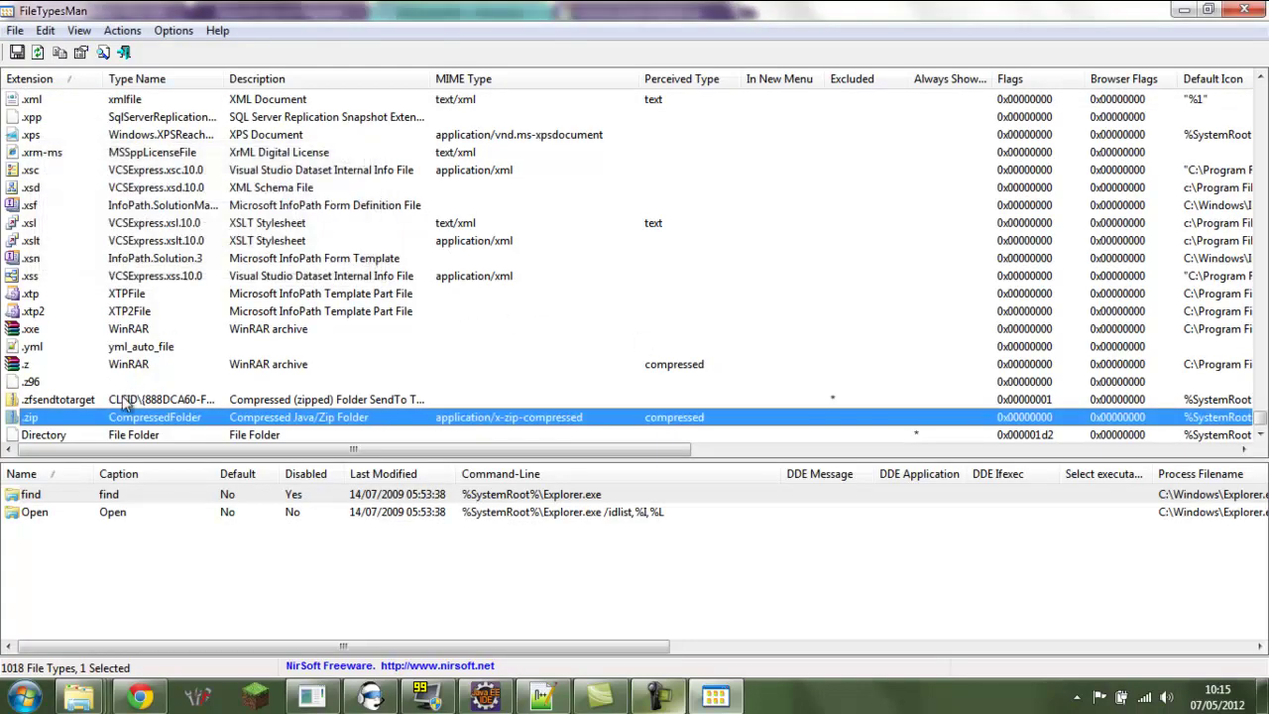
{"action": "right_click", "coordinate": [132, 410]}
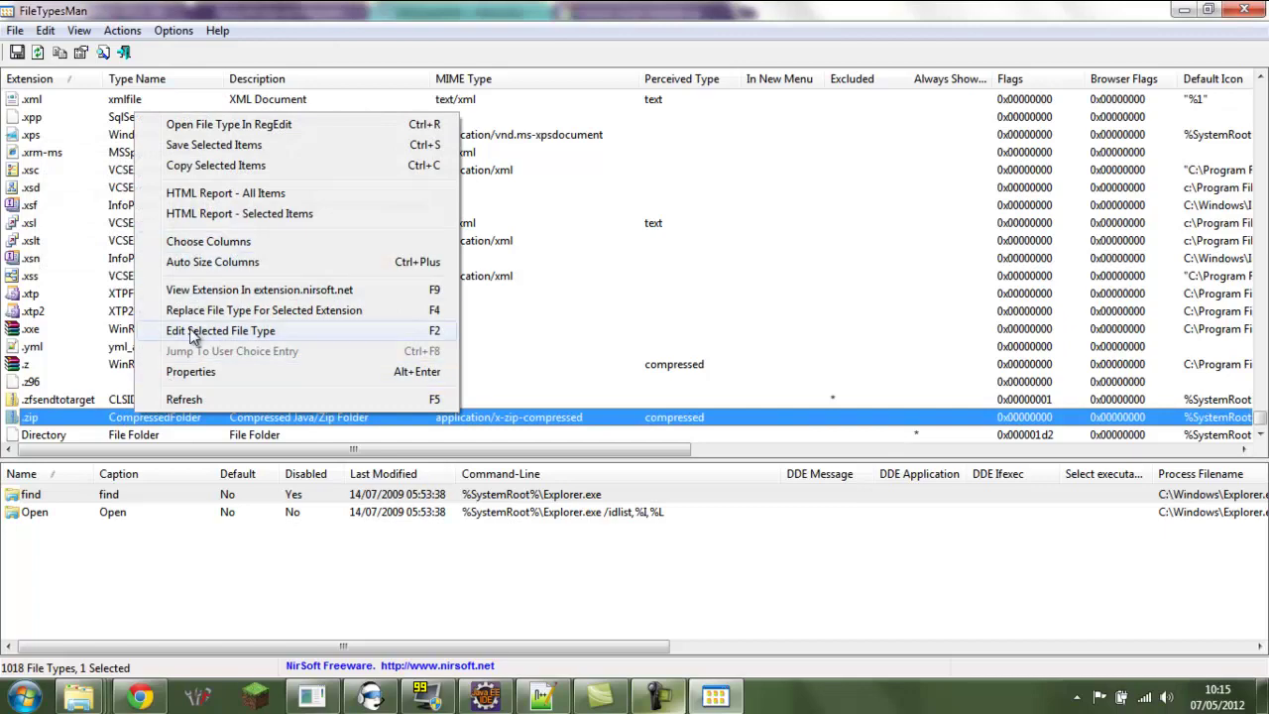
{"action": "left_click", "coordinate": [193, 333]}
{"action": "left_click", "coordinate": [673, 206]}
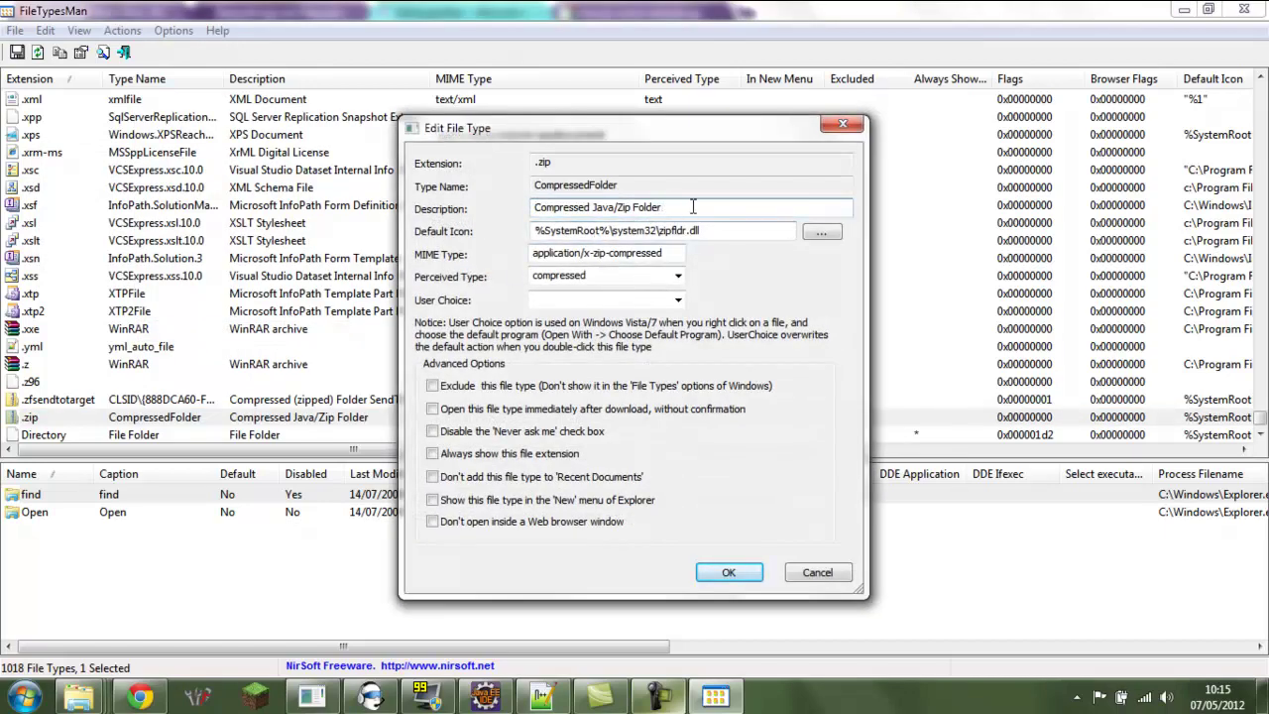
{"action": "left_click_drag", "start_coordinate": [688, 206], "coordinate": [464, 216]}
{"action": "left_click", "coordinate": [785, 210]}
{"action": "double_click", "coordinate": [714, 184]}
{"action": "left_click", "coordinate": [717, 187]}
{"action": "double_click", "coordinate": [717, 187]}
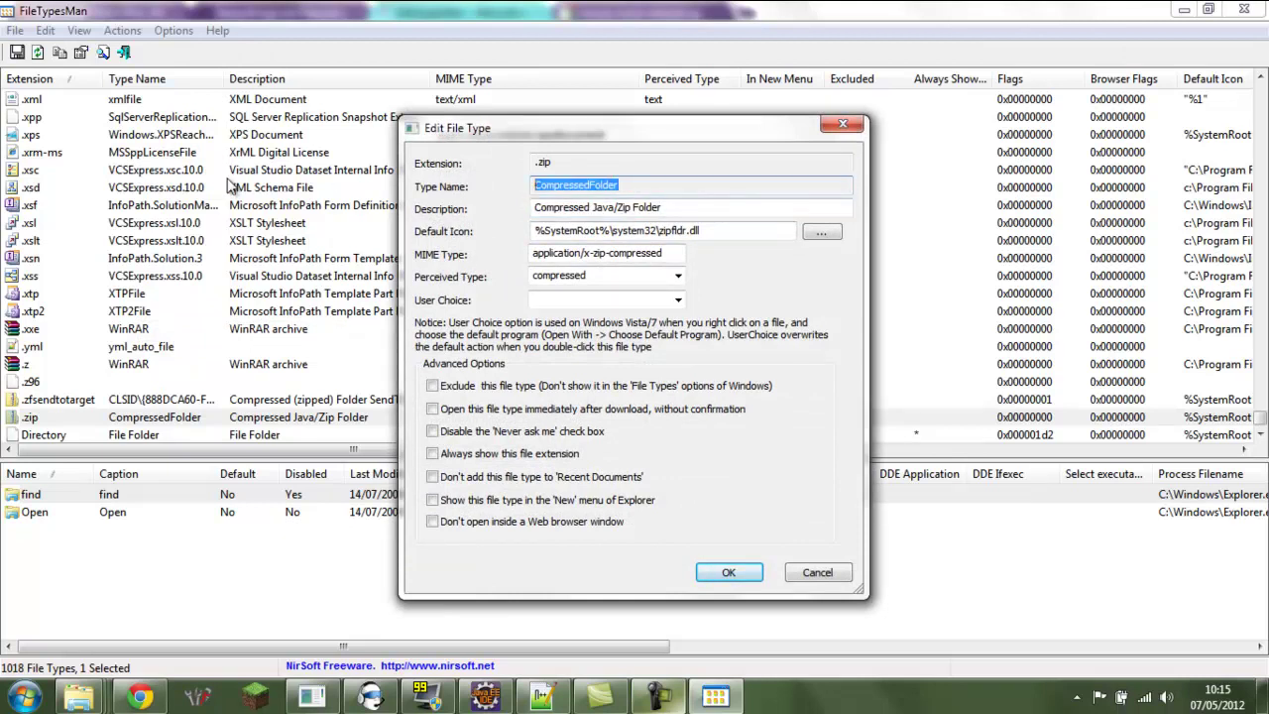
{"action": "left_click", "coordinate": [719, 190]}
{"action": "left_click_drag", "start_coordinate": [709, 230], "coordinate": [403, 234]}
{"action": "left_click", "coordinate": [730, 235]}
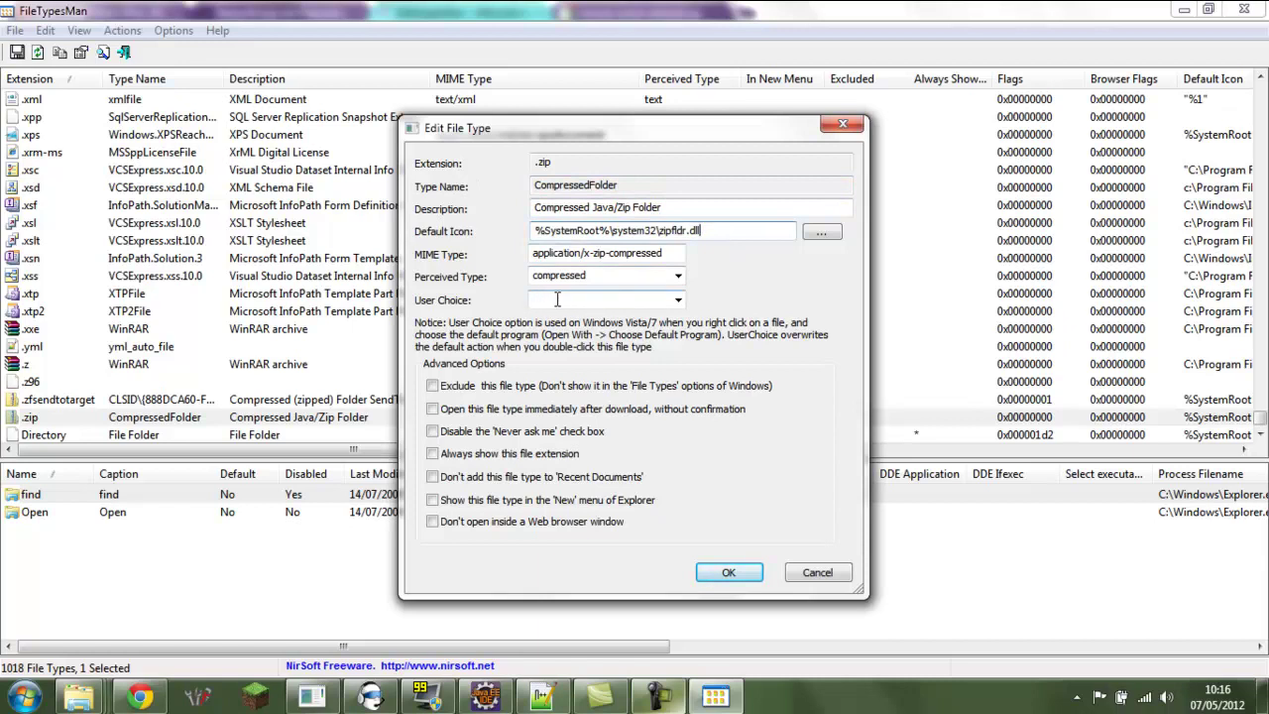
{"action": "left_click", "coordinate": [678, 277]}
{"action": "left_click", "coordinate": [679, 279]}
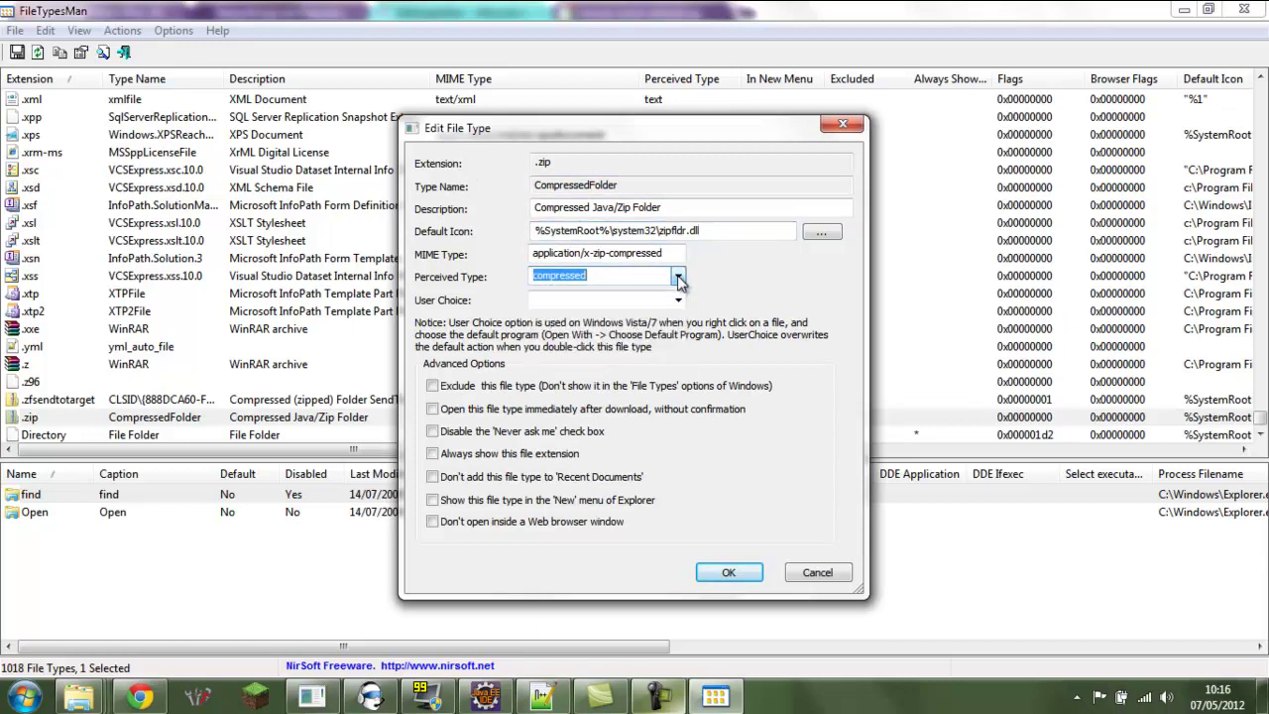
{"action": "double_click", "coordinate": [548, 255]}
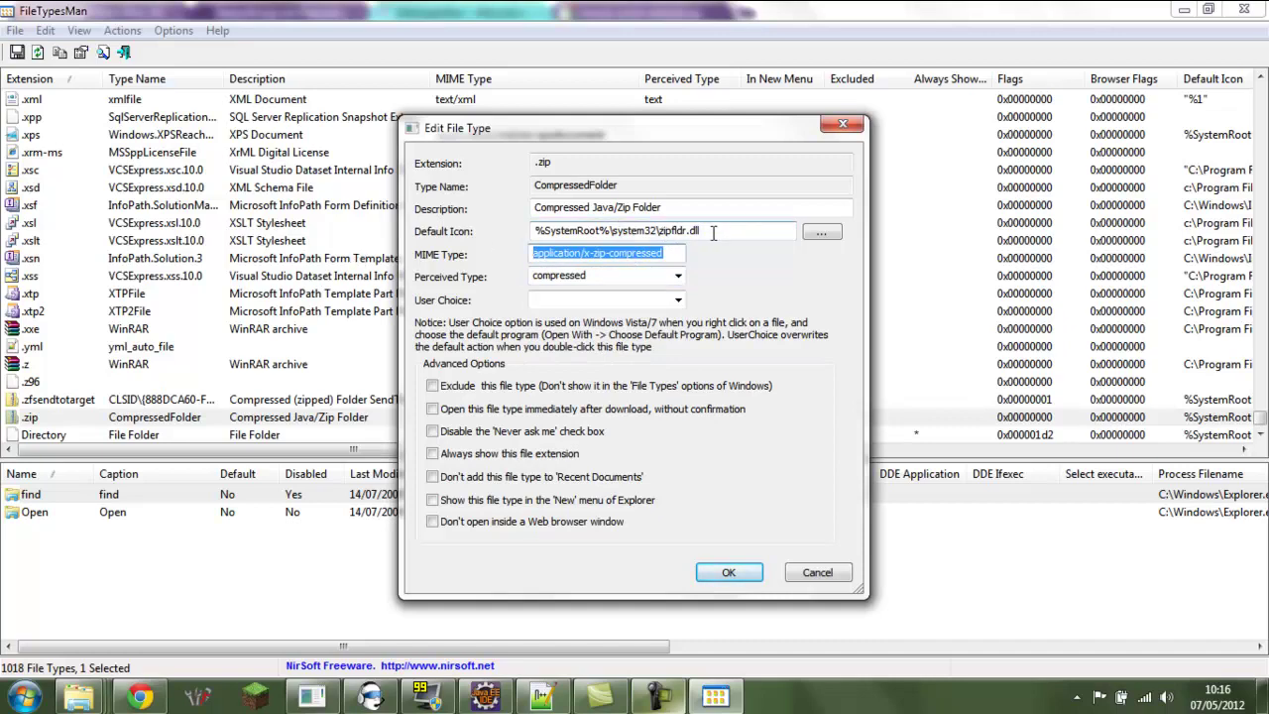
{"action": "left_click", "coordinate": [817, 572]}
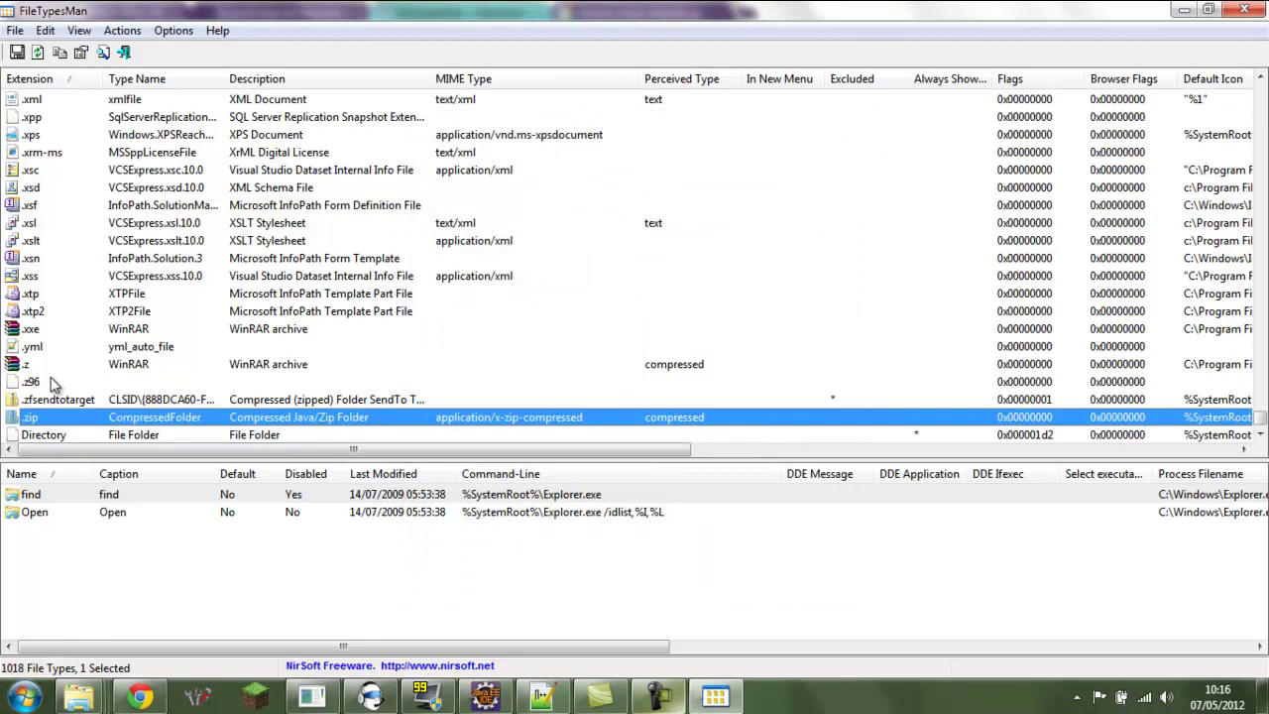
- Find the .jar extension and replace its file type with CompressedFolder
{"action": "key", "text": "ctrl+f"}
{"action": "type", "text": "ja"}
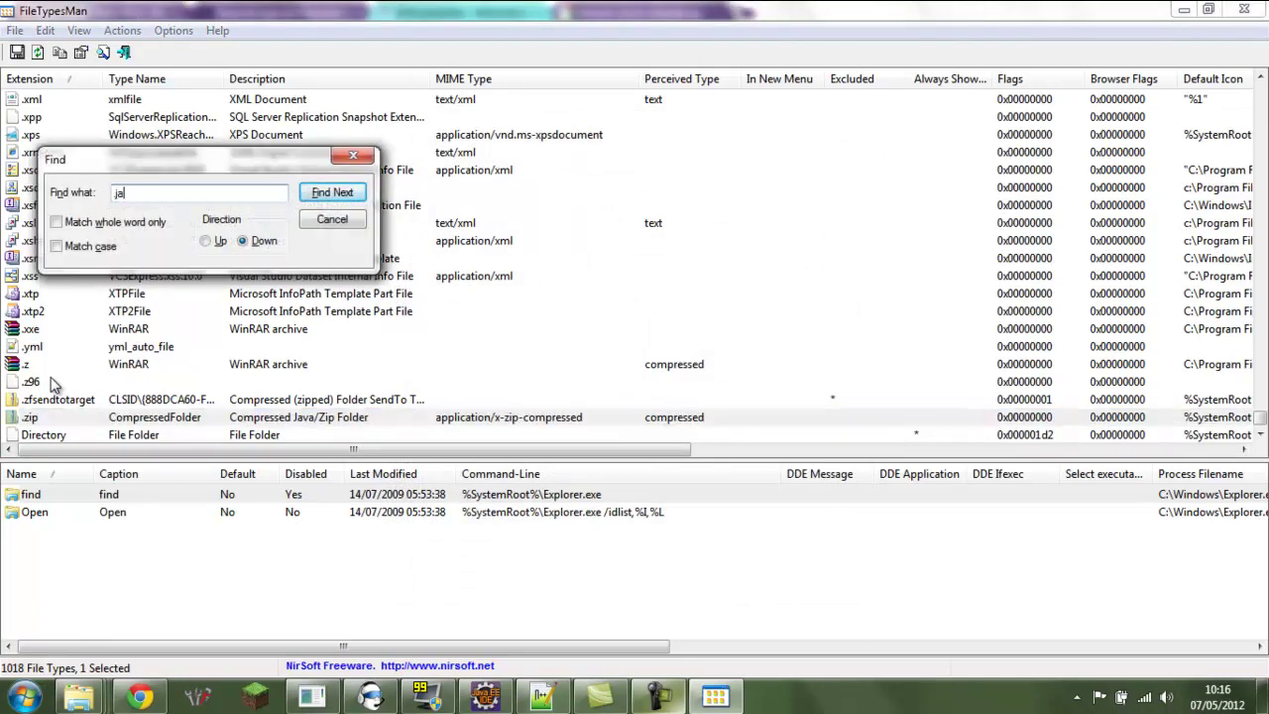
{"action": "type", "text": "r"}
{"action": "key", "text": "Return"}
{"action": "key", "text": "Escape"}
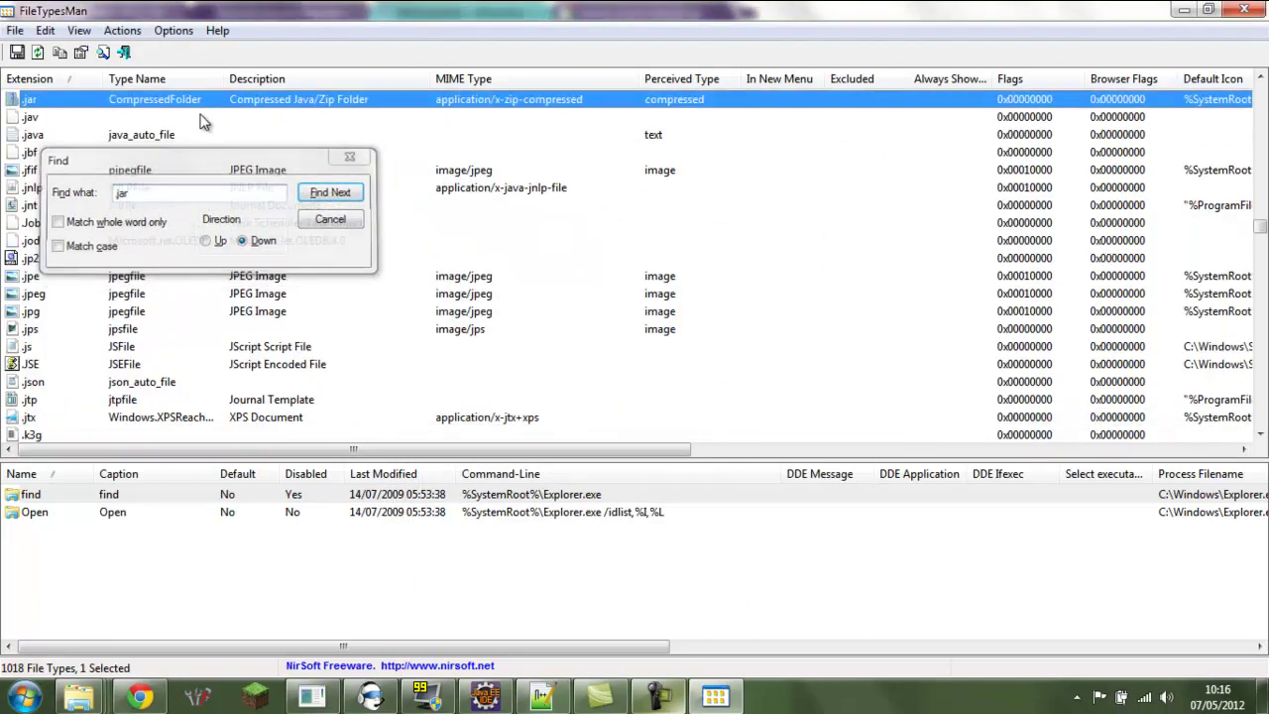
{"action": "right_click", "coordinate": [185, 100]}
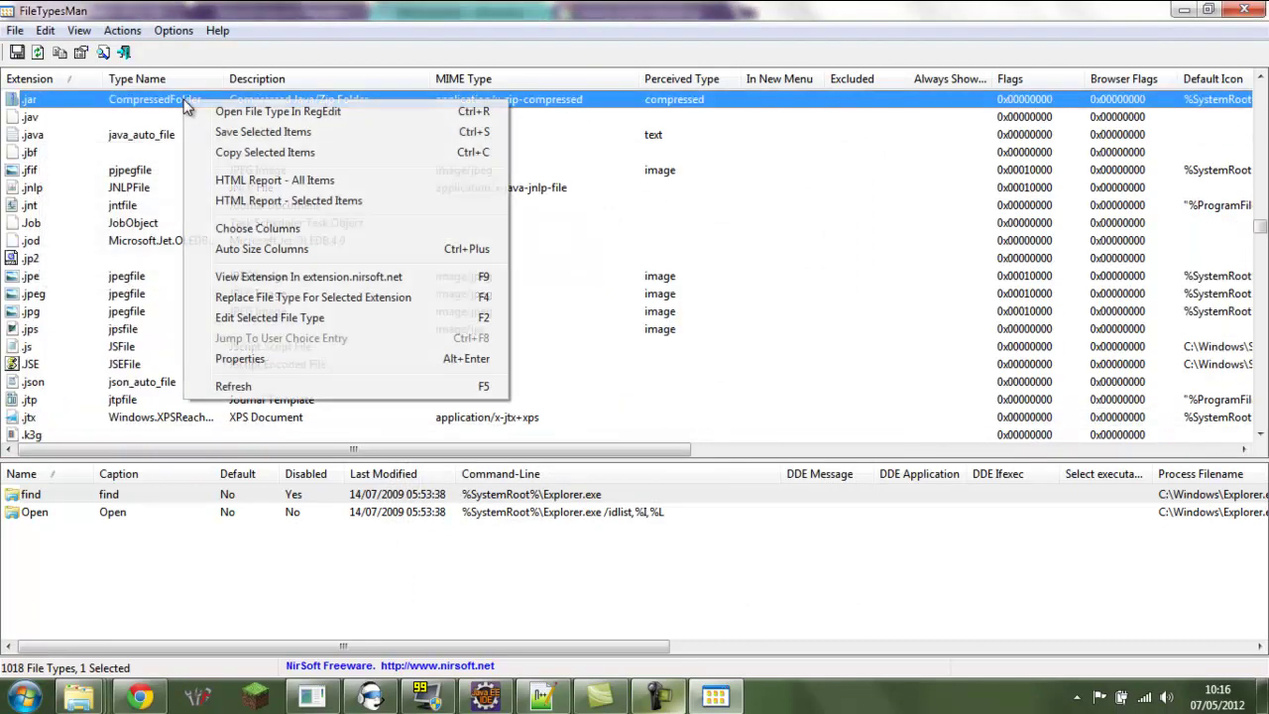
{"action": "left_click", "coordinate": [237, 299]}
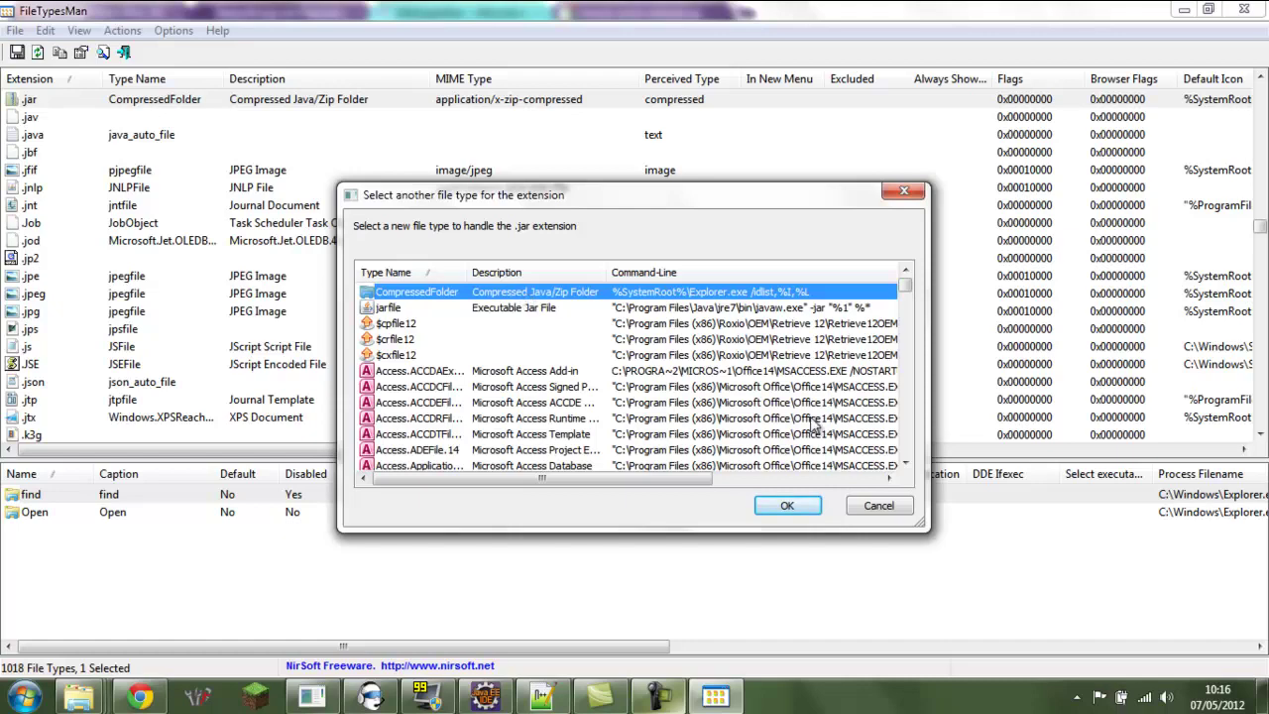
{"action": "left_click", "coordinate": [793, 507]}
- Review the .jar file type's Perceived Type, MIME Type, Default Icon and Description, then accept
{"action": "right_click", "coordinate": [224, 103]}
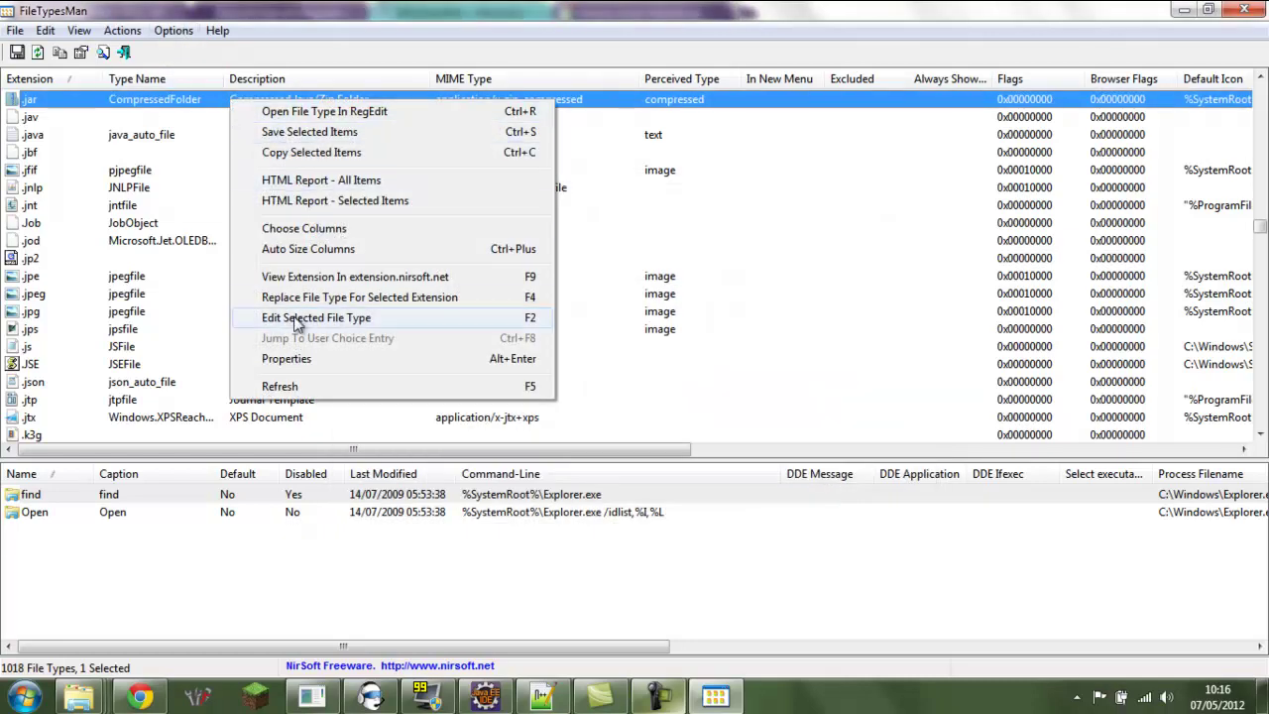
{"action": "left_click", "coordinate": [295, 318]}
{"action": "left_click", "coordinate": [589, 276]}
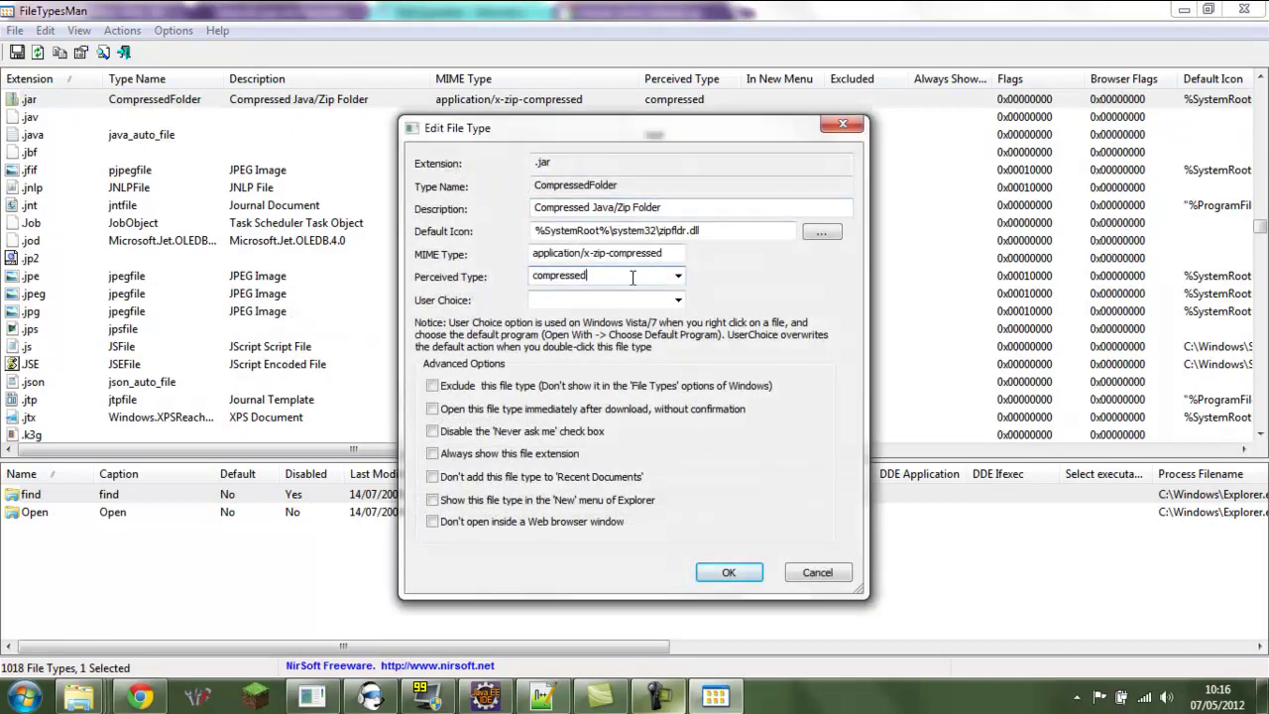
{"action": "left_click_drag", "start_coordinate": [681, 248], "coordinate": [401, 240]}
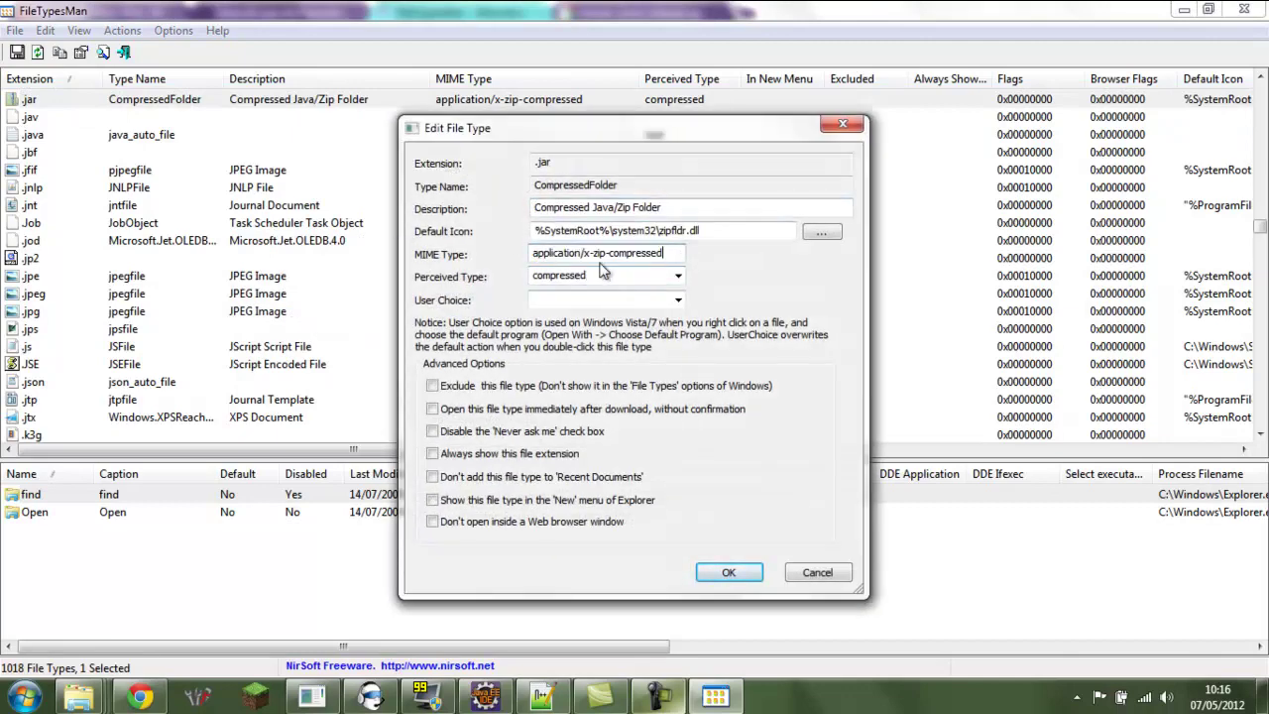
{"action": "left_click", "coordinate": [754, 232]}
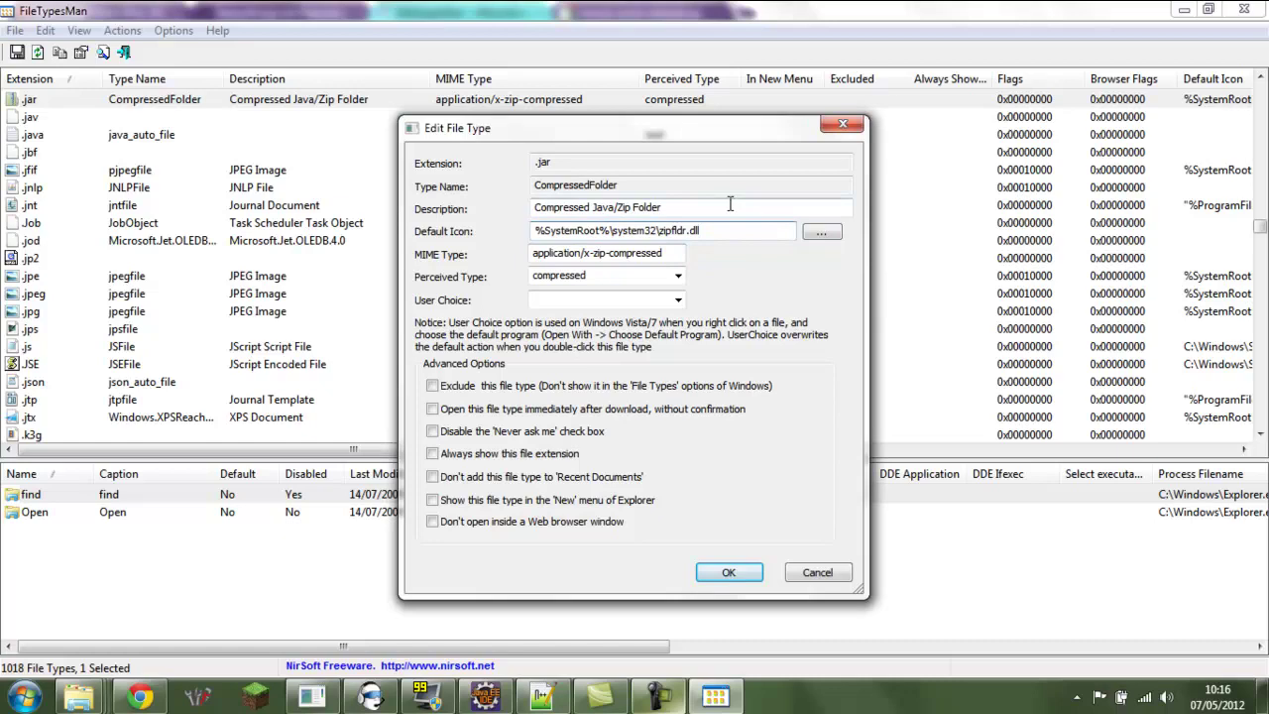
{"action": "left_click", "coordinate": [731, 207]}
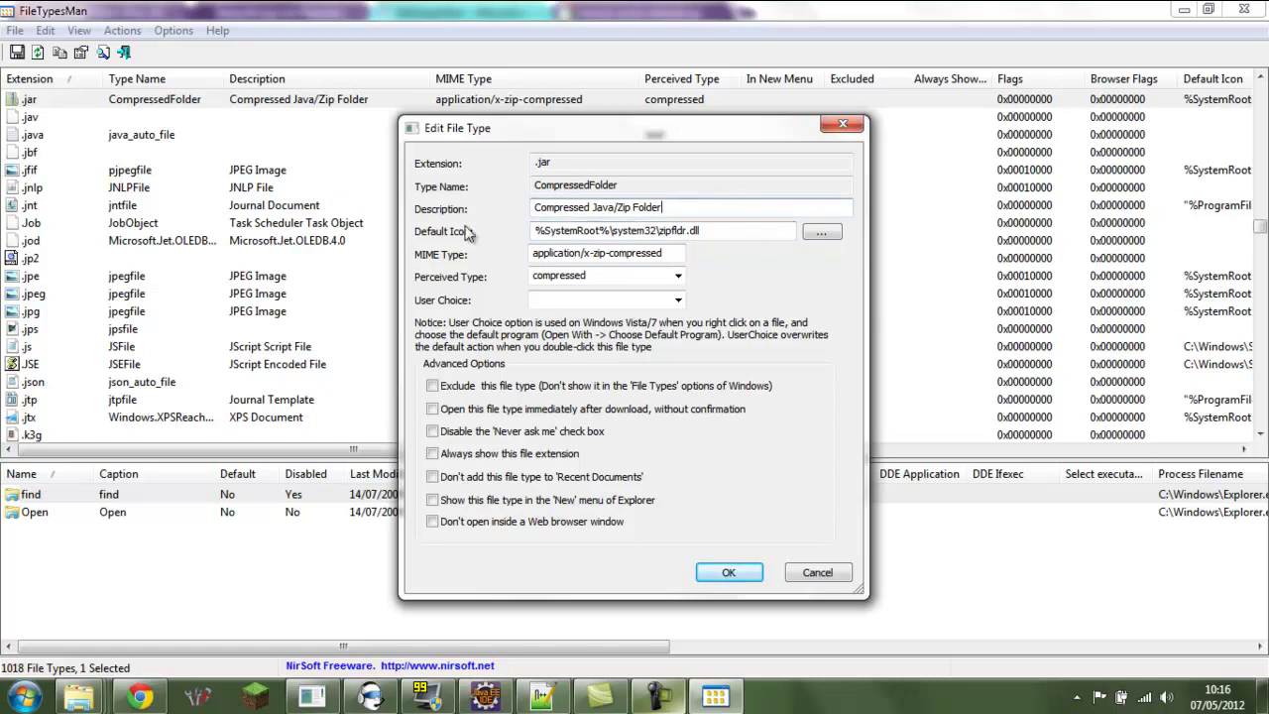
{"action": "left_click", "coordinate": [712, 575]}
- Reopen Replace File Type for .jar, browse the file type list, and keep CompressedFolder
{"action": "right_click", "coordinate": [119, 105]}
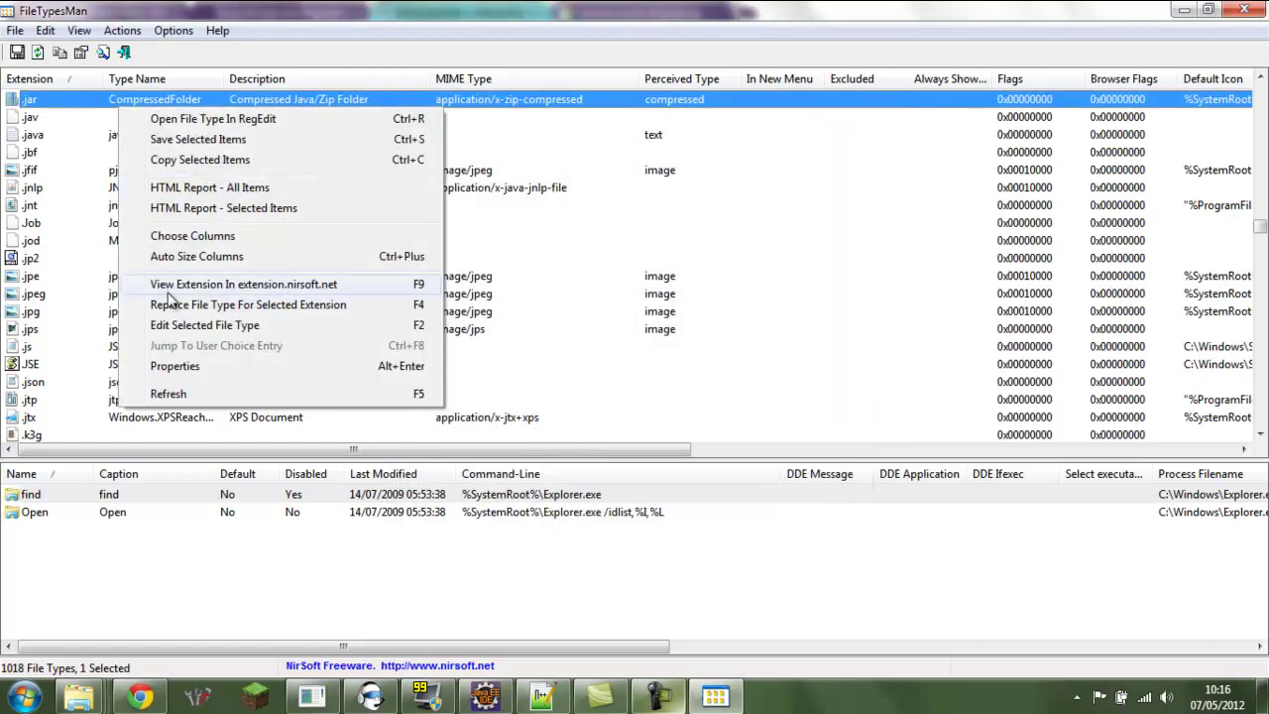
{"action": "left_click", "coordinate": [179, 305]}
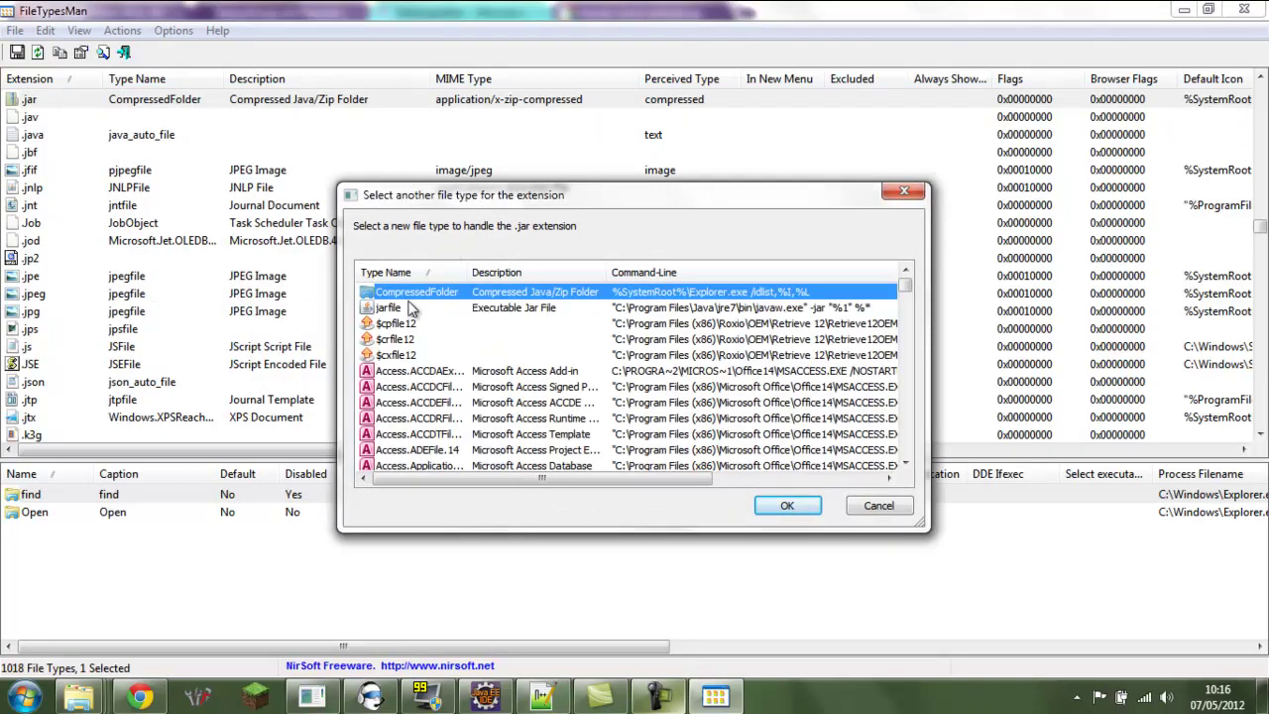
{"action": "left_click_drag", "start_coordinate": [904, 286], "coordinate": [905, 474]}
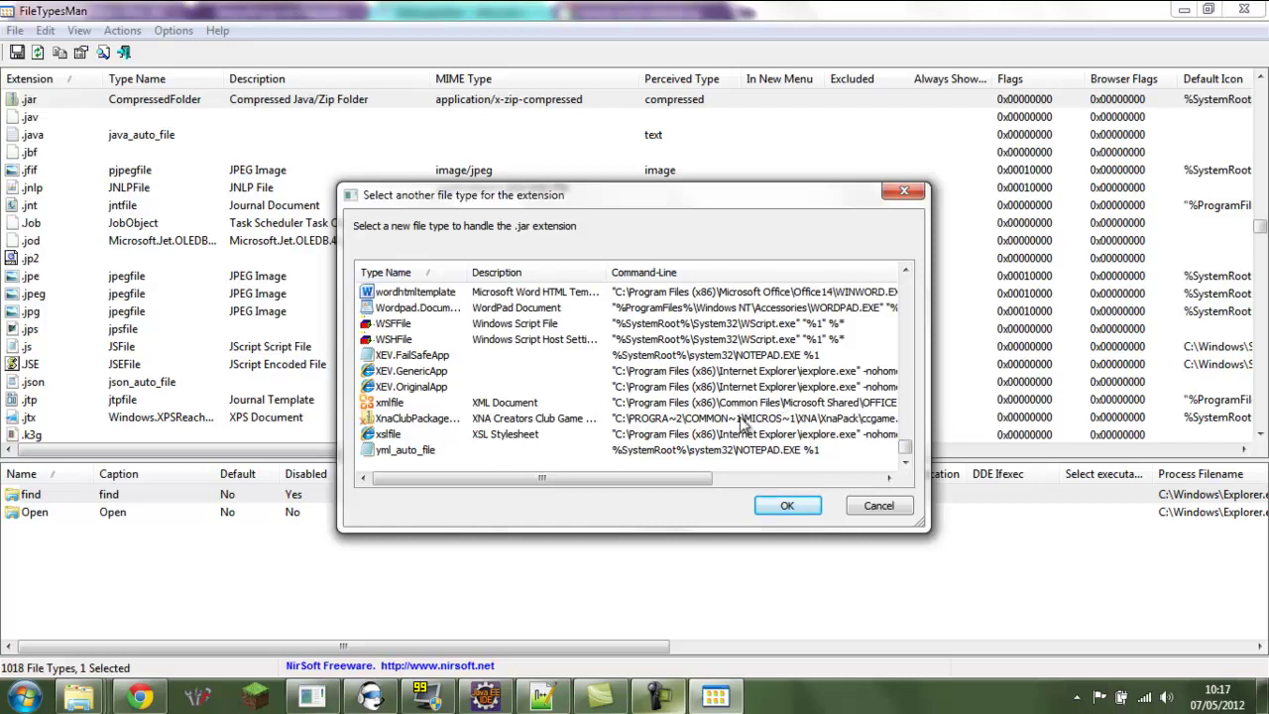
{"action": "left_click_drag", "start_coordinate": [686, 476], "coordinate": [642, 478]}
{"action": "left_click_drag", "start_coordinate": [906, 451], "coordinate": [905, 283]}
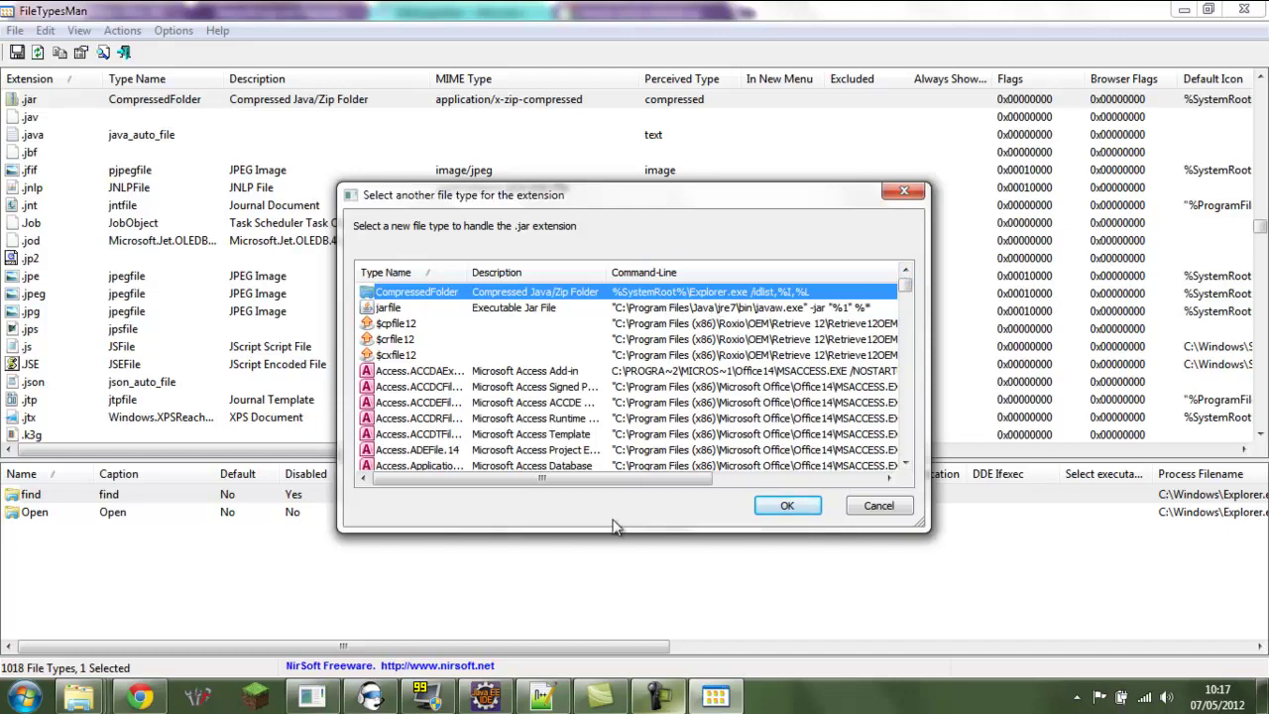
{"action": "mouse_move", "coordinate": [595, 479]}
{"action": "left_mouse_down"}
{"action": "mouse_move", "coordinate": [771, 492]}
{"action": "mouse_move", "coordinate": [592, 486]}
{"action": "left_mouse_up"}
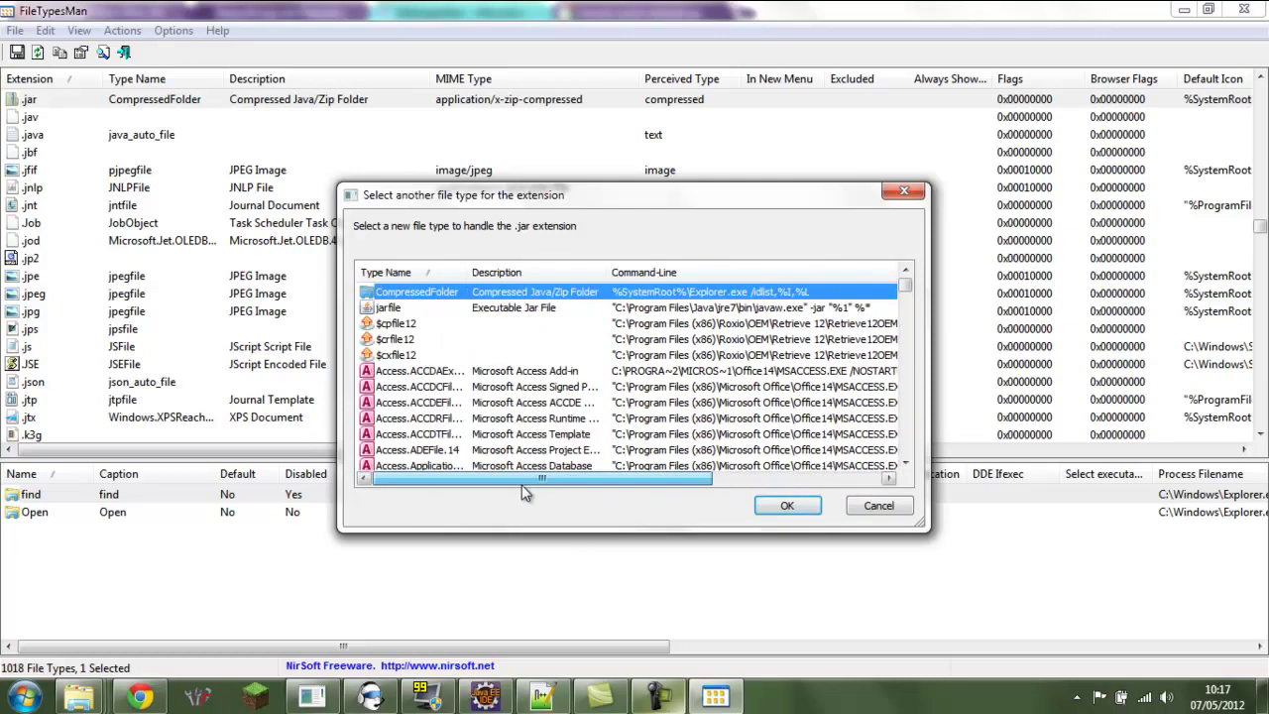
{"action": "left_click", "coordinate": [787, 506]}
- Open minecraft.jar from Downloads, showing LZMA, META-INF, net, mojang.cert and Util.class
{"action": "mouse_move", "coordinate": [80, 697]}
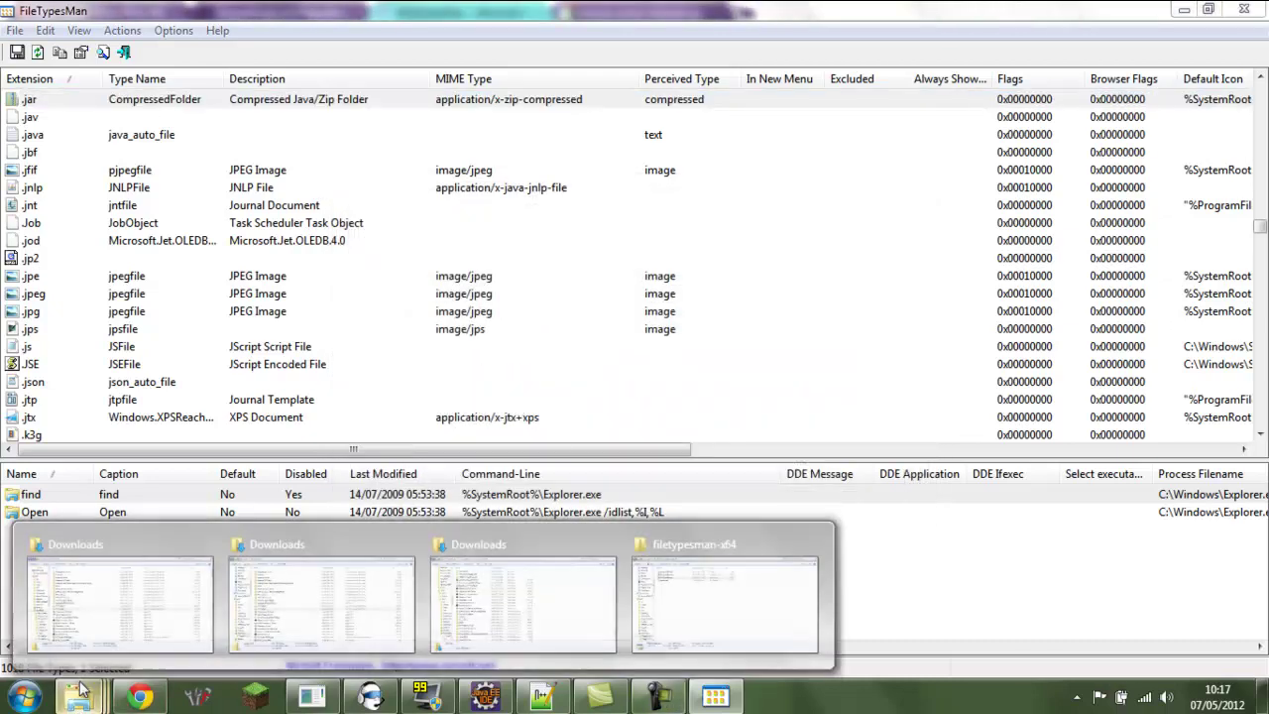
{"action": "left_click", "coordinate": [82, 583]}
{"action": "double_click", "coordinate": [238, 380]}
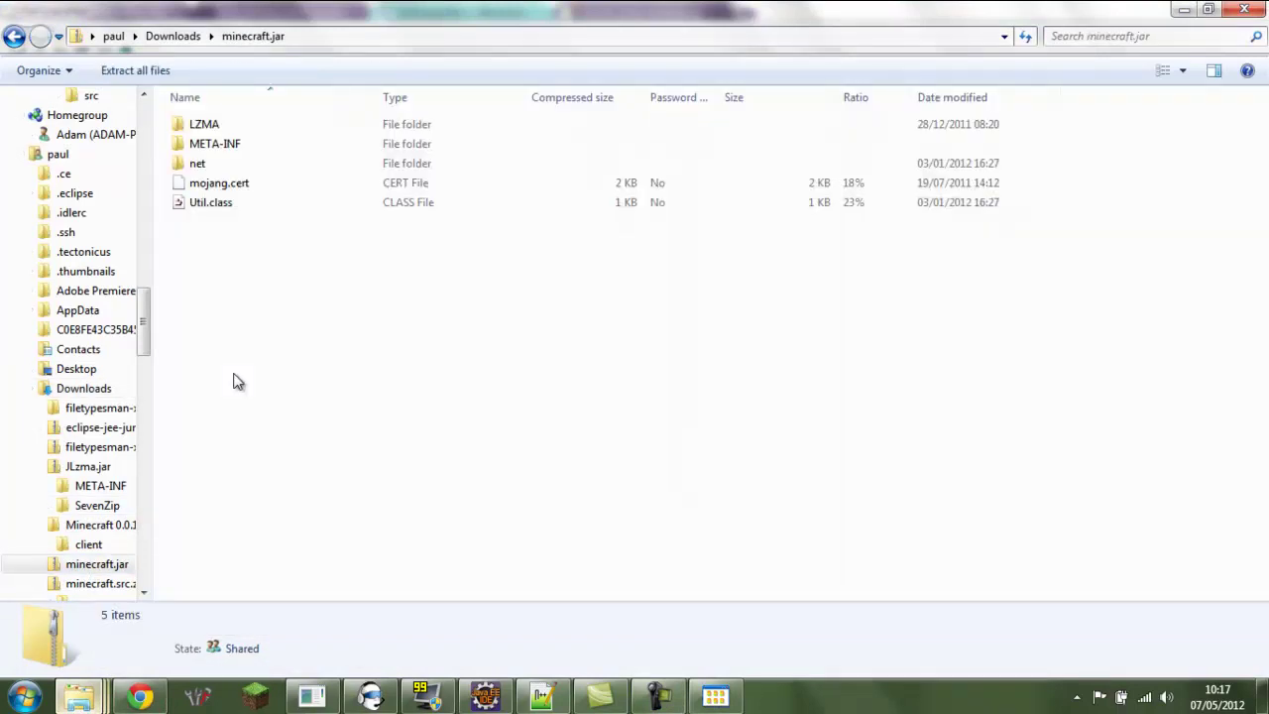